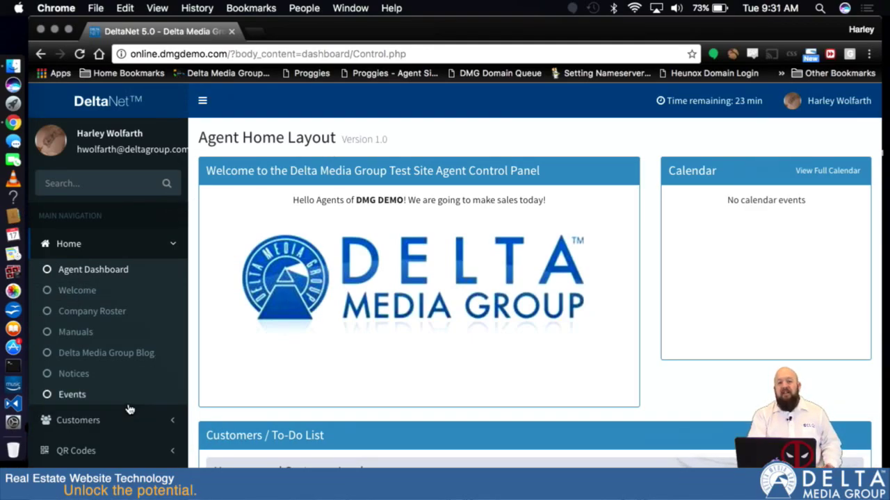
Open the Customer Center and bring up the record of the first customer under Hot/New Customers.
left_click(85, 421)
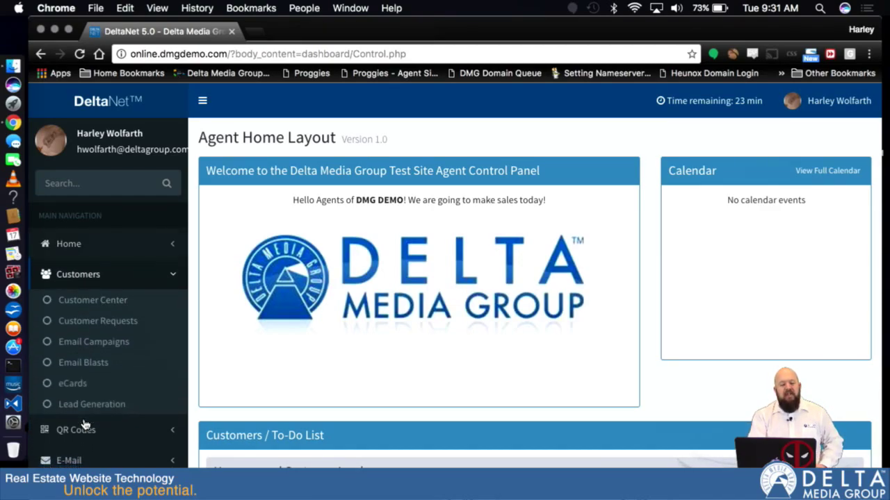
left_click(89, 303)
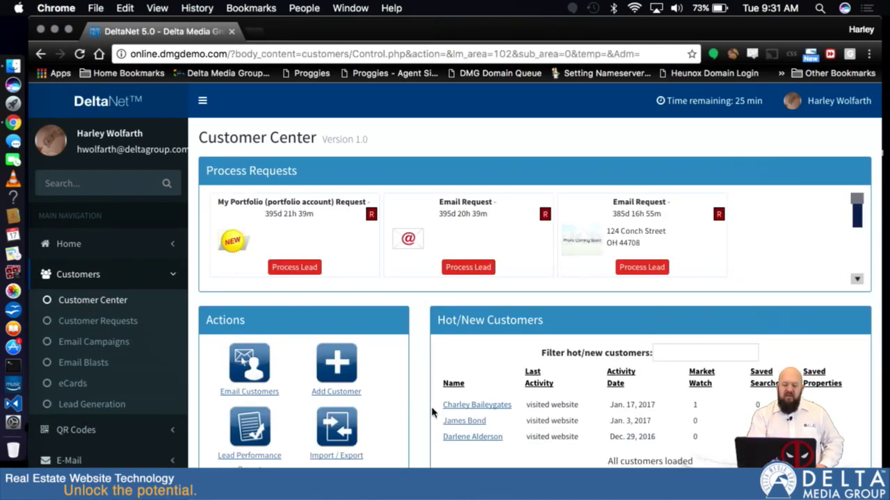
scroll(431, 412, "down", 5)
scroll(431, 412, "up", 5)
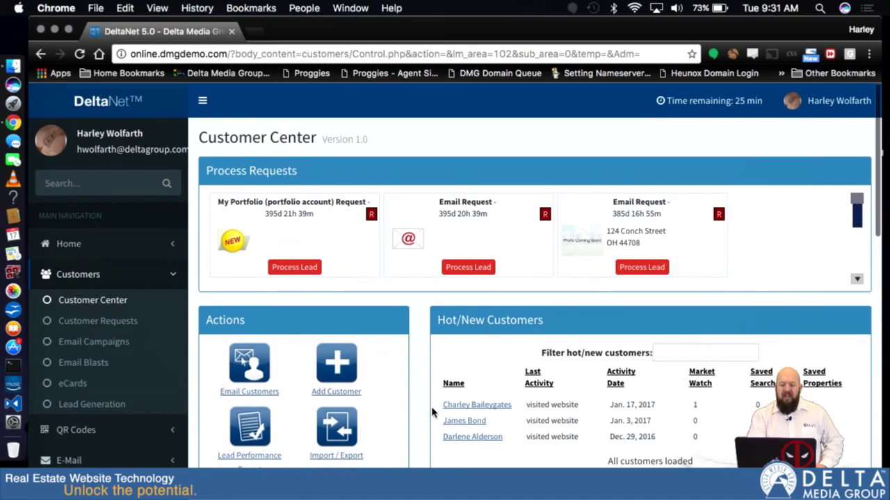
scroll(431, 412, "down", 2)
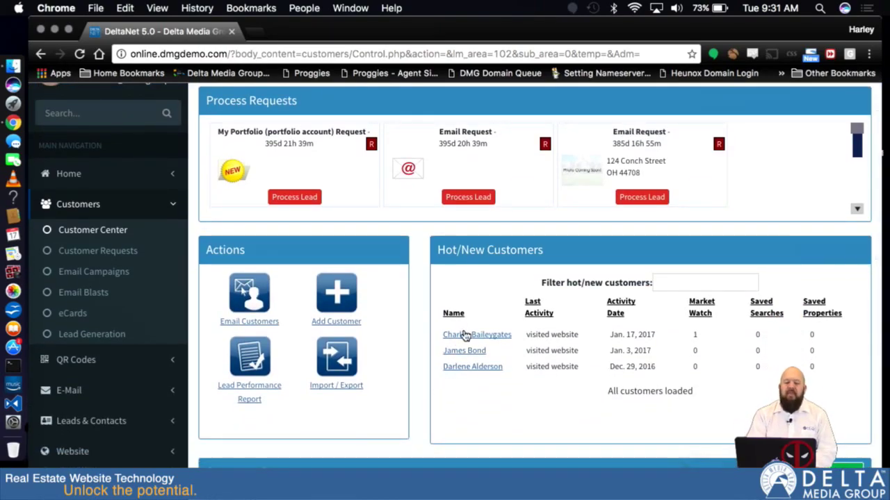
left_click(473, 337)
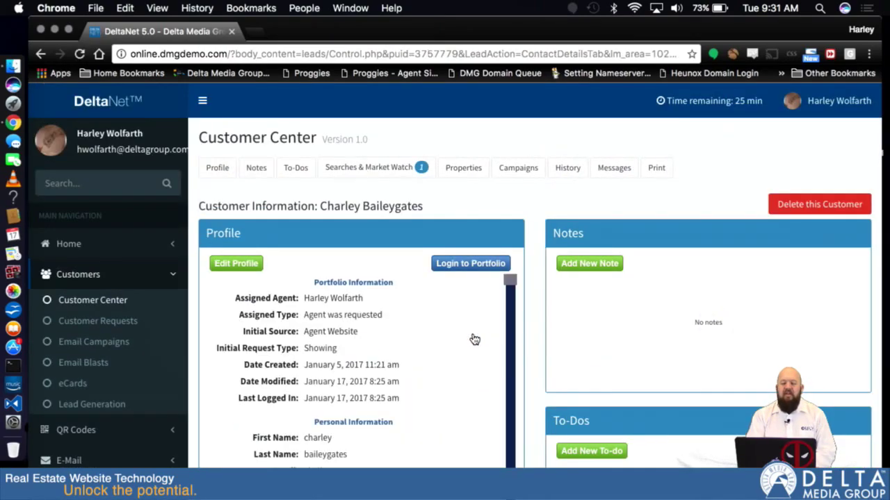
Look over the customer's profile, notes, to-dos and saved searches.
scroll(535, 396, "down", 3)
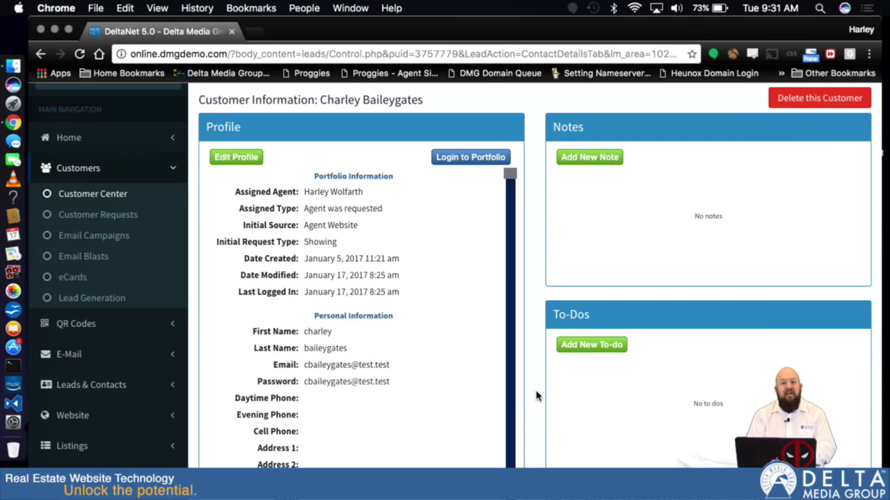
scroll(536, 396, "down", 10)
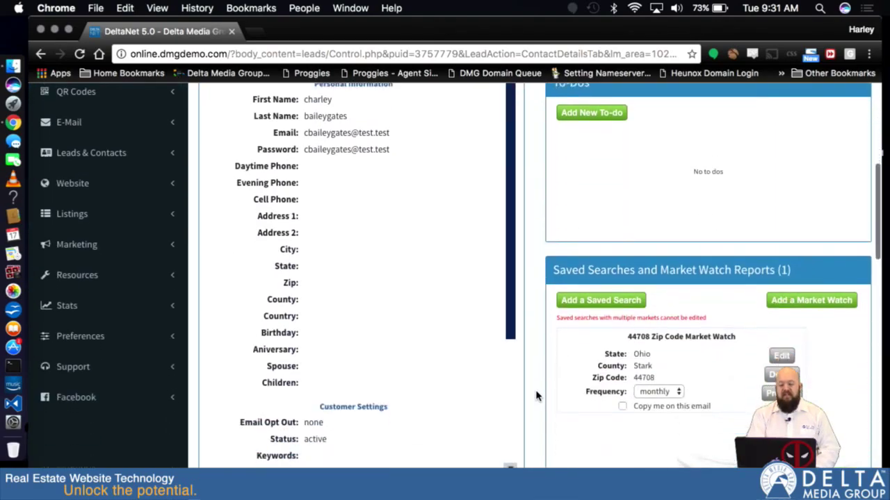
scroll(535, 396, "up", 10)
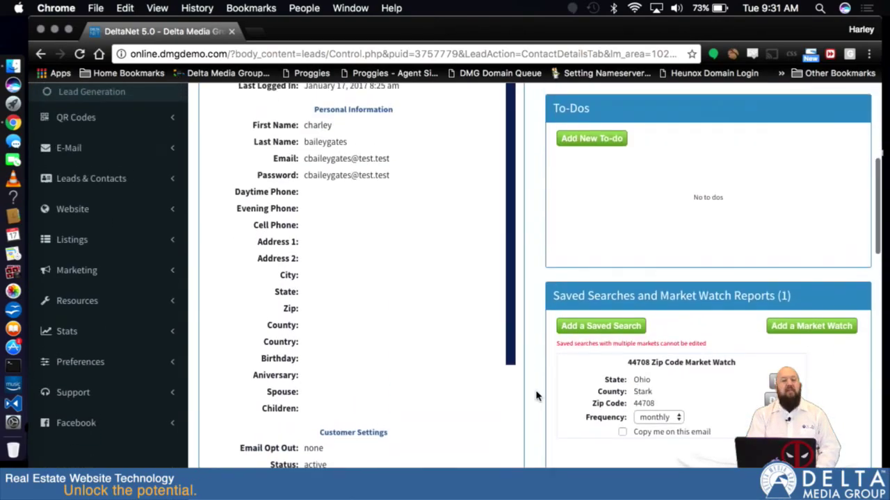
scroll(535, 396, "up", 1)
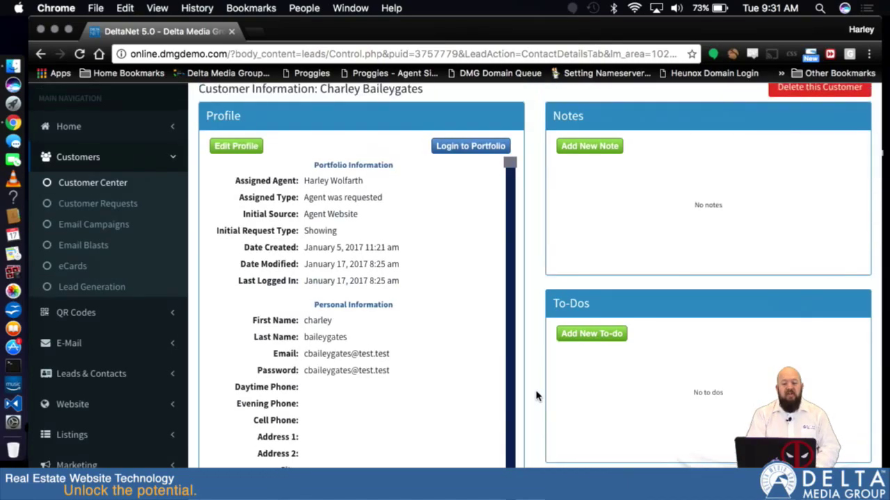
scroll(535, 396, "up", 5)
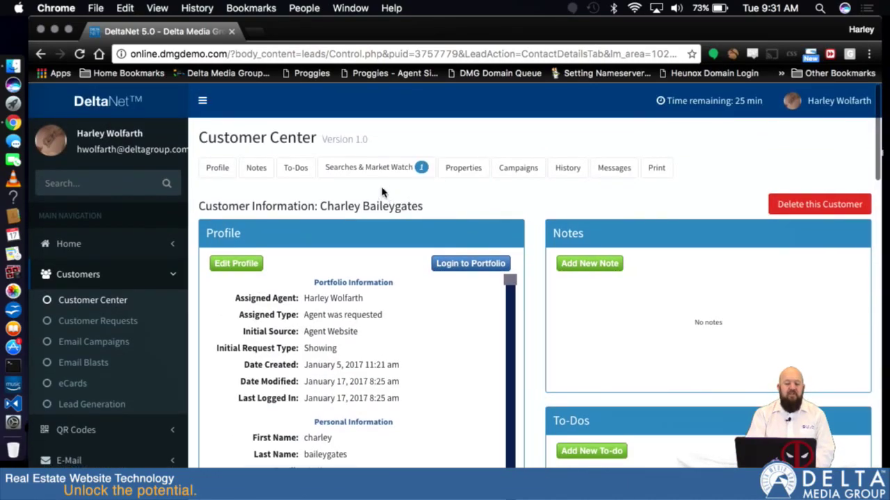
Reopen the same customer's record from the Customer Center and go to its Saved Searches and Market Watch Reports section.
left_click(73, 303)
left_click(477, 406)
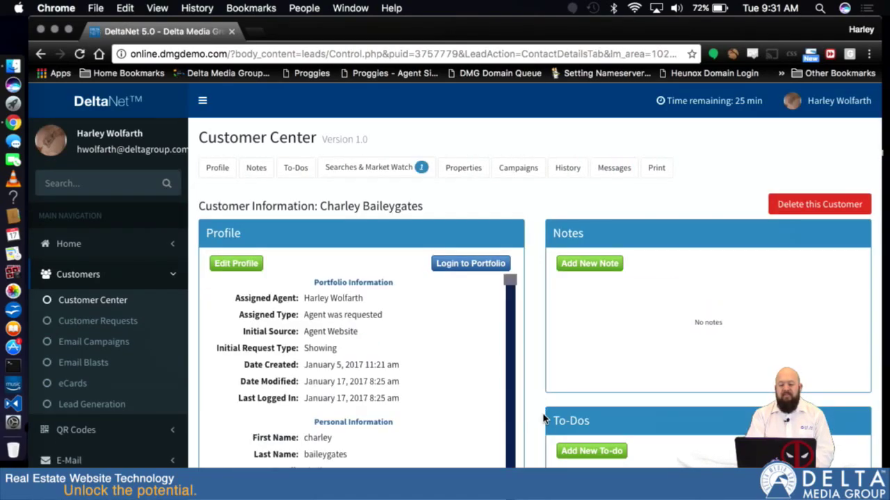
scroll(542, 420, "down", 10)
scroll(543, 420, "down", 1)
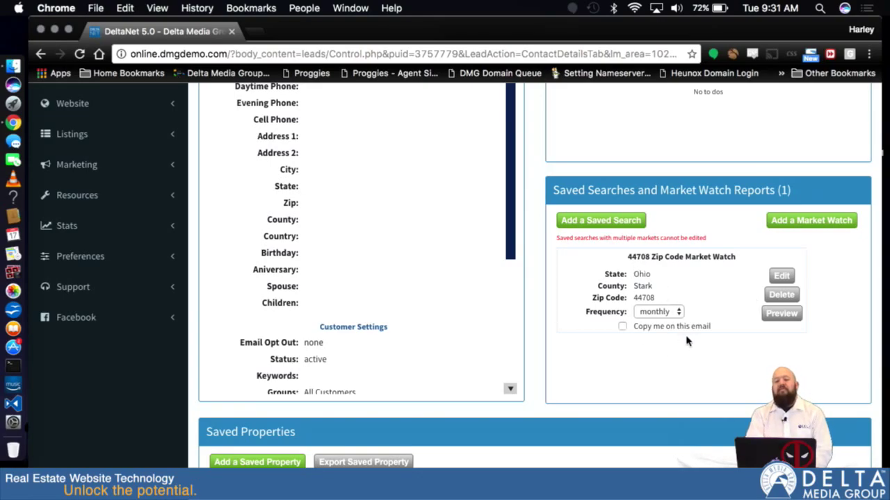
Start a new saved search by market and set its market to zip 44708 (Stark, OH).
left_click(594, 222)
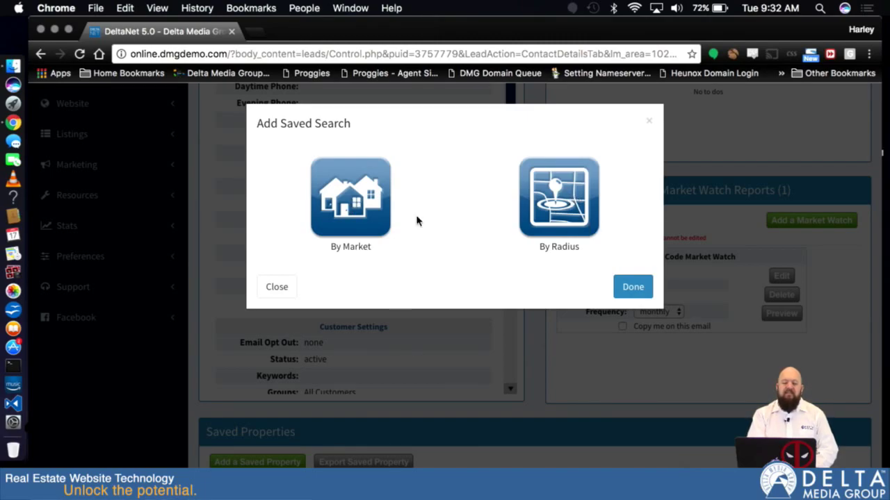
left_click(357, 202)
scroll(512, 274, "down", 4)
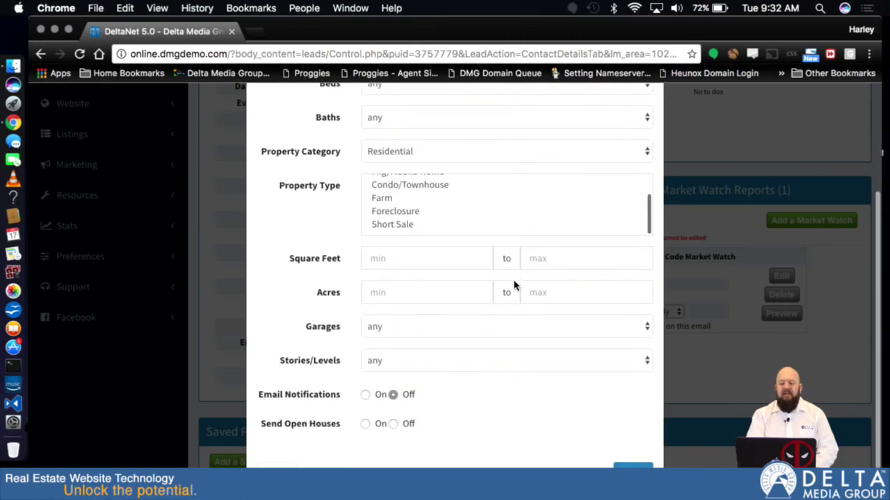
scroll(514, 284, "up", 4)
left_click(381, 162)
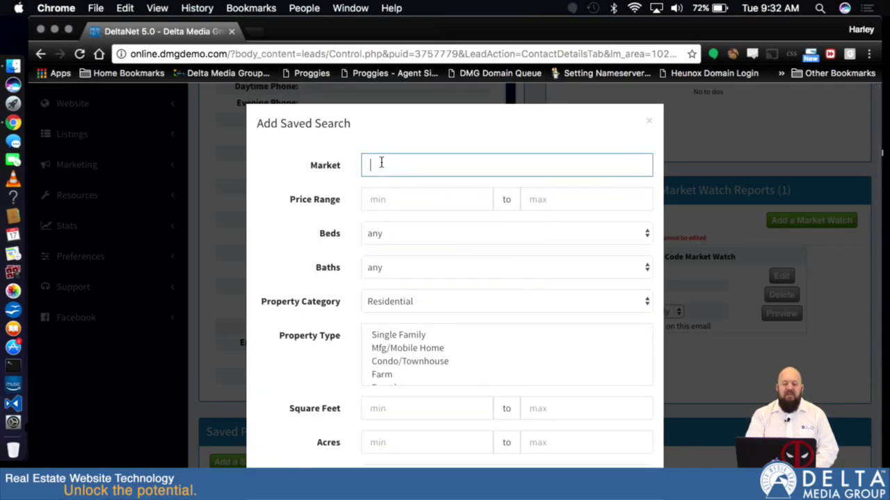
type("44708")
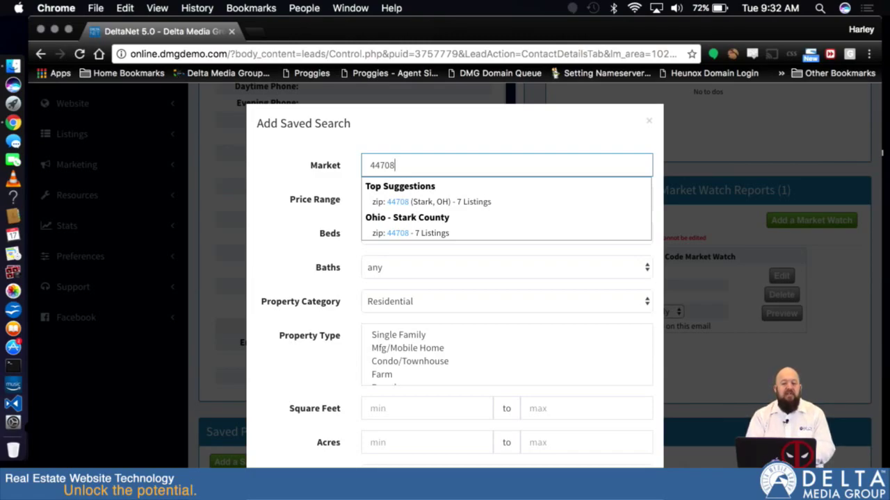
left_click(395, 202)
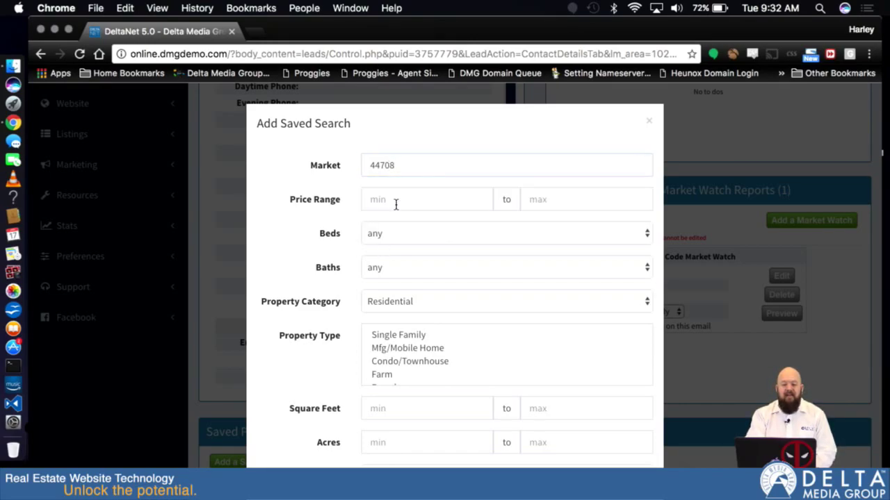
Set the saved search's price range to 150000 to 250000.
left_click(407, 197)
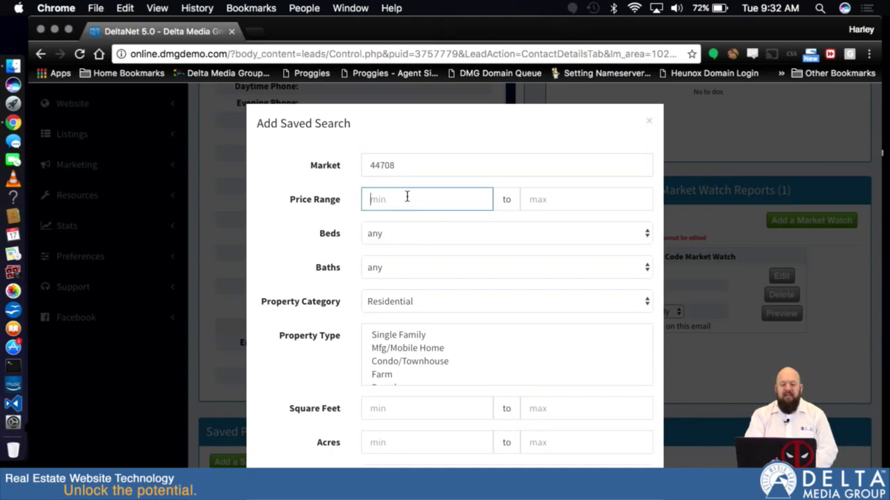
type("150000")
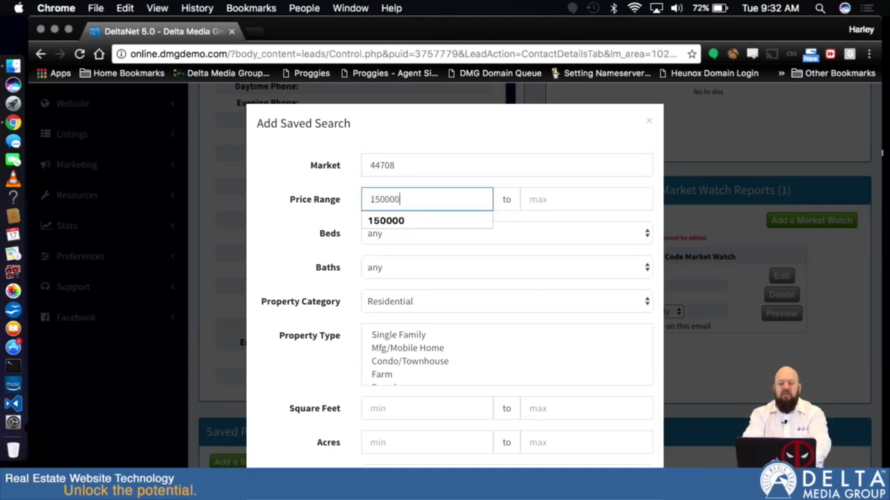
left_click(559, 202)
type("250000")
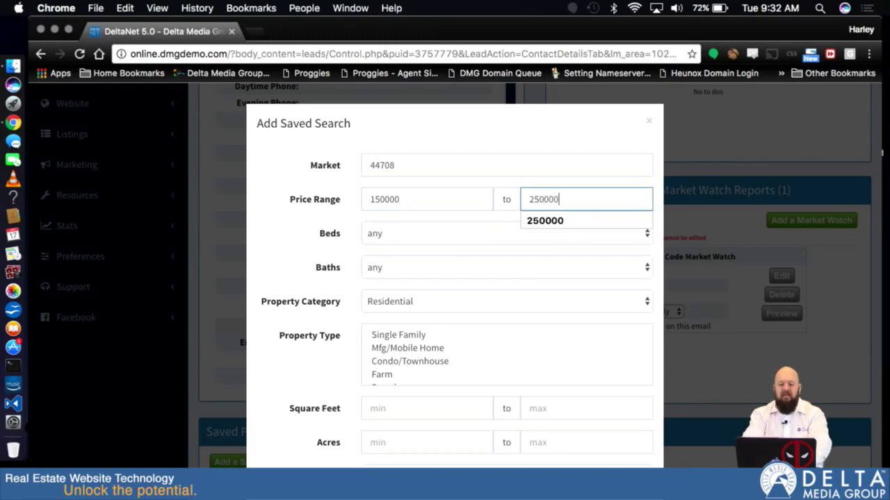
key("Tab")
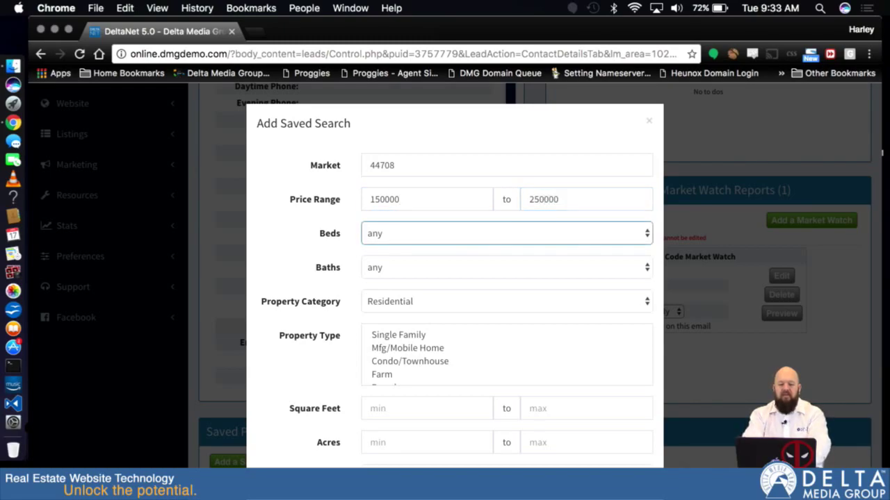
Set the search to 3 or more beds and 2 or more baths.
key("3")
key("Tab")
key("2")
key("Tab")
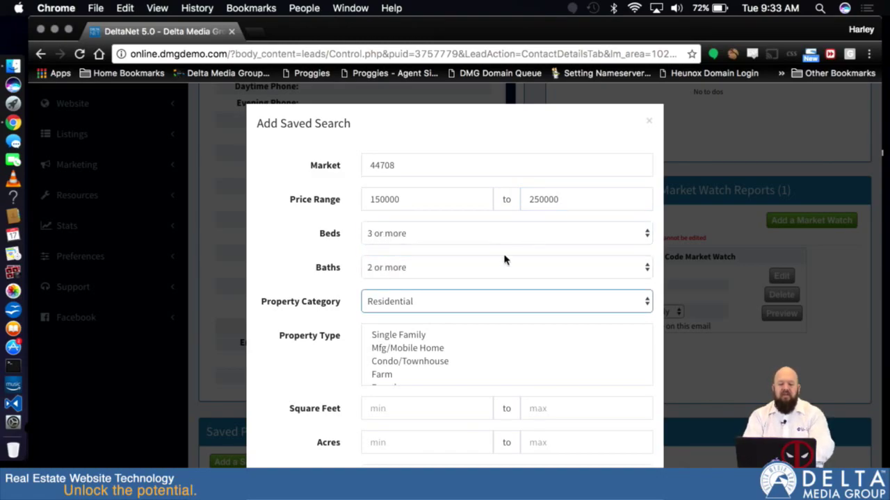
Restrict the search to Single Family properties with a minimum of 1800 square feet and 2 or more garages.
left_click(423, 336)
scroll(461, 382, "down", 4)
scroll(460, 382, "down", 3)
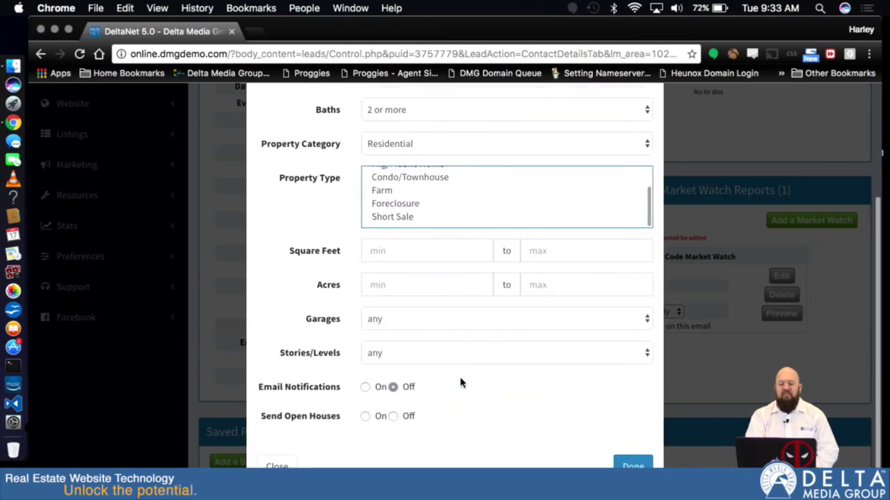
left_click(420, 236)
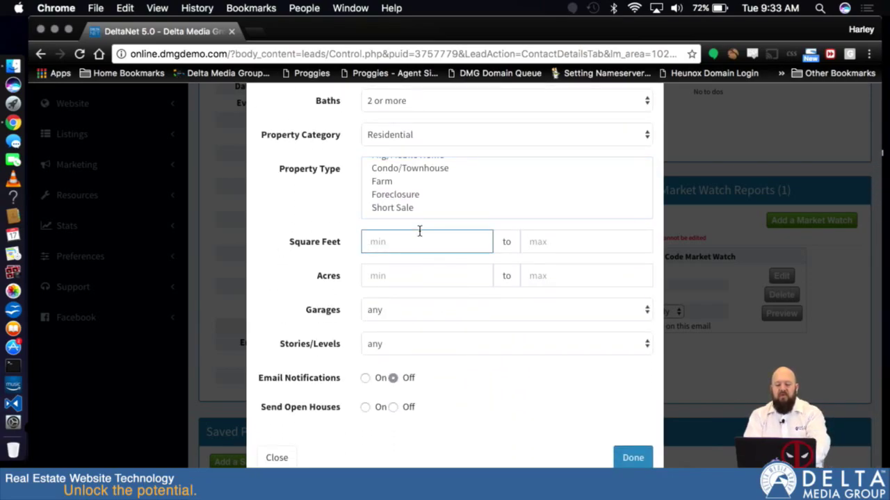
type("1800")
key("Tab")
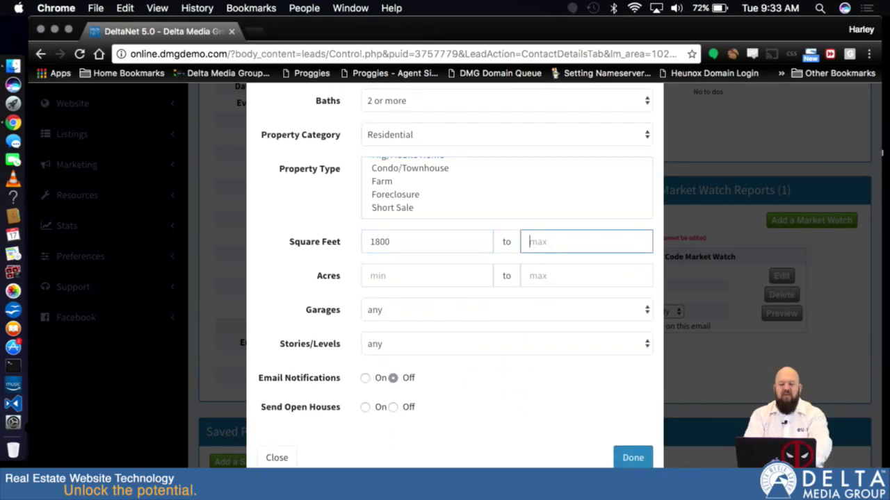
left_click(463, 313)
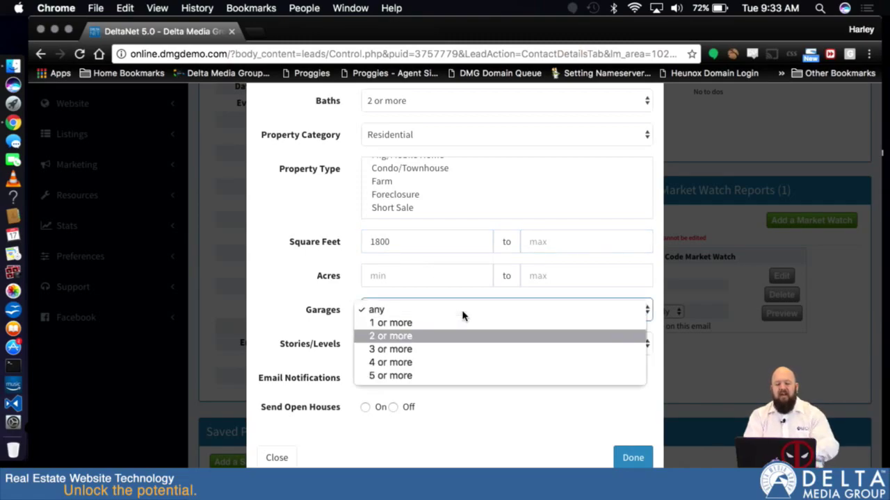
left_click(439, 339)
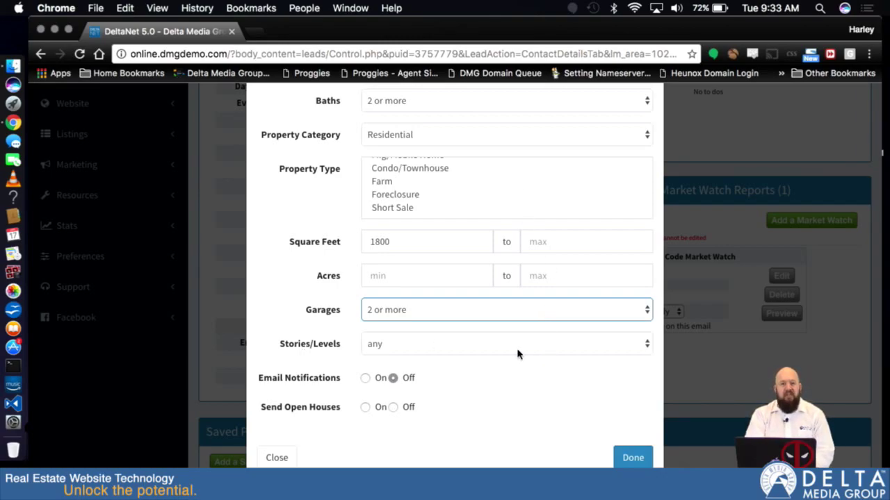
Turn email notifications on and open houses off, and save the new search.
left_click(365, 379)
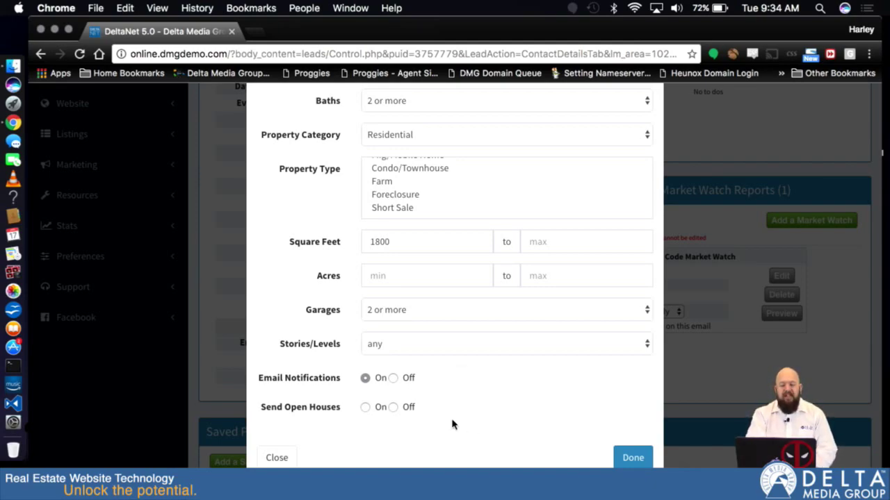
left_click(393, 407)
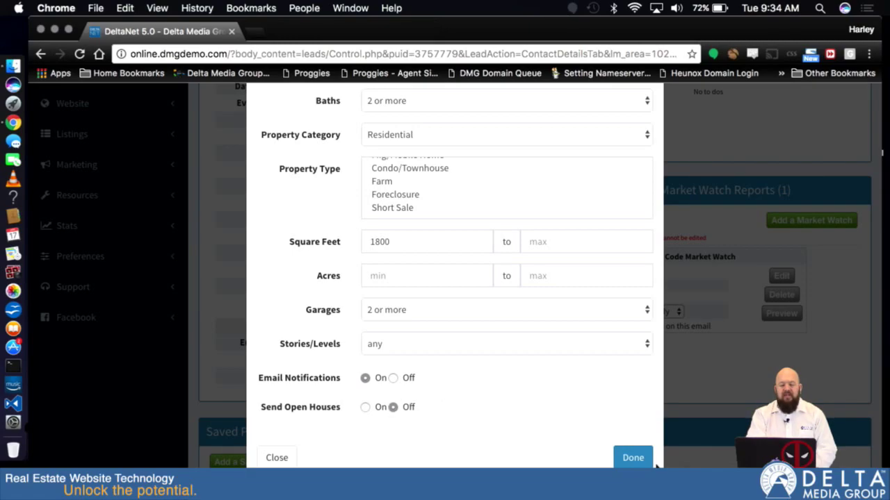
left_click(631, 459)
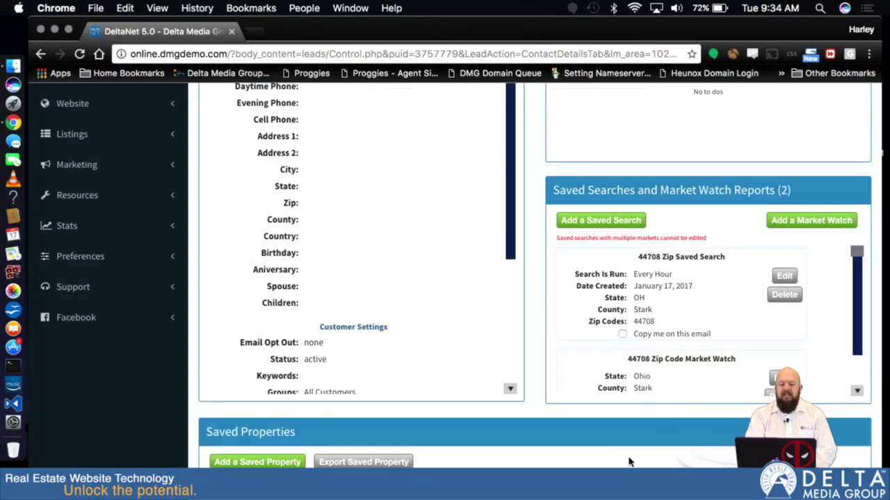
Review the criteria of the 44708 Zip Saved Search in its by-market edit form and close the form without changes.
scroll(827, 348, "down", 3)
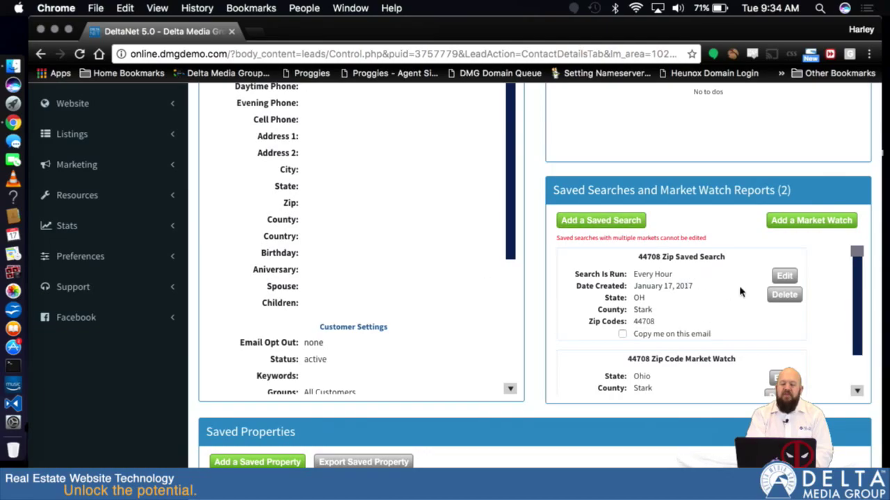
left_click(784, 277)
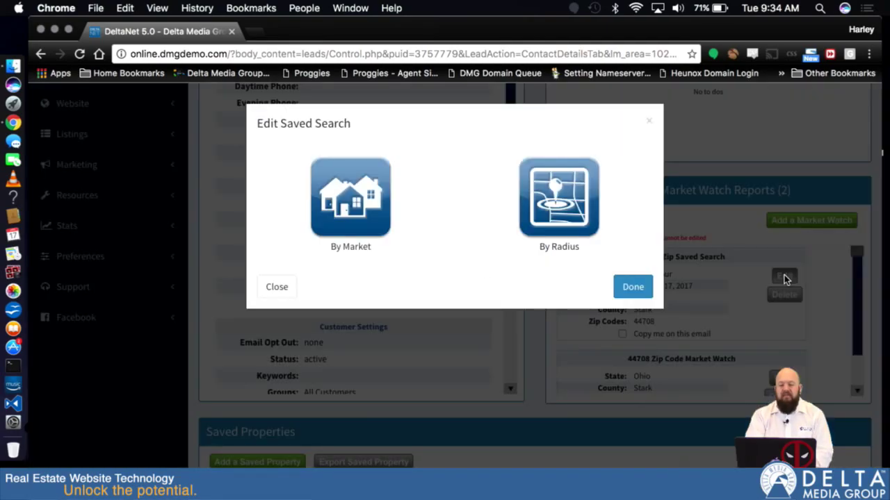
left_click(339, 195)
scroll(453, 305, "down", 5)
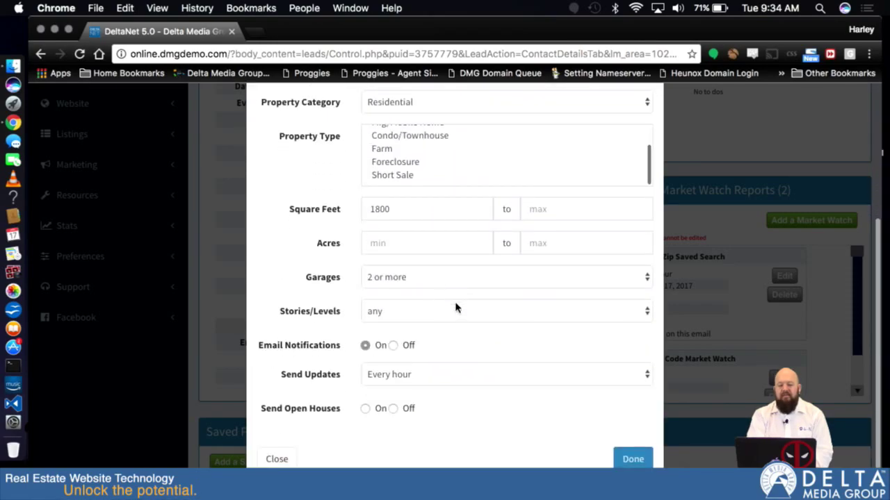
scroll(456, 307, "up", 5)
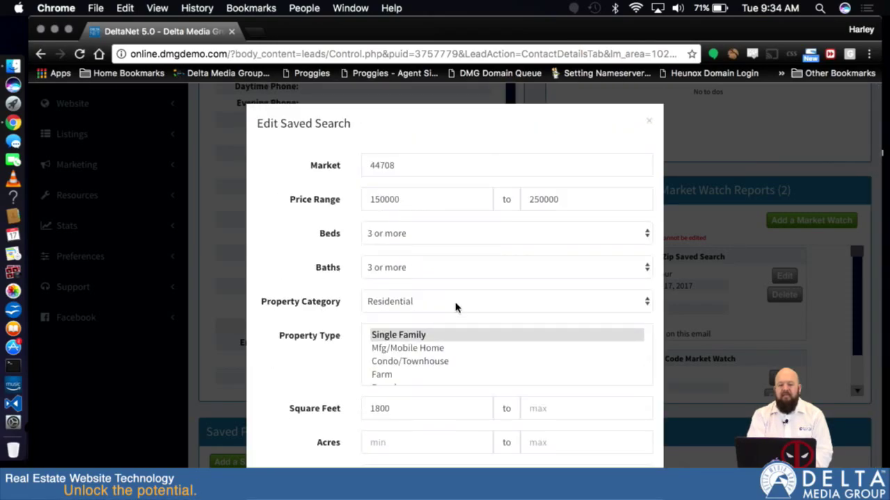
left_click(647, 120)
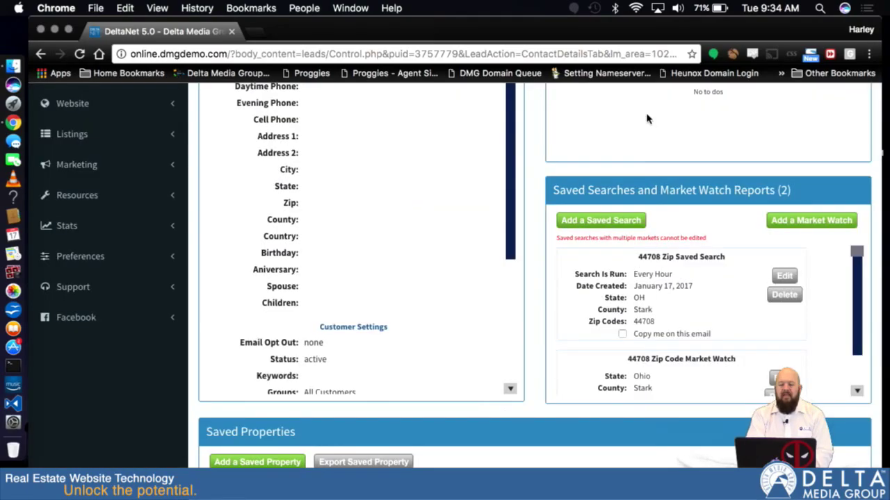
Delete the customer's 44708 Zip Saved Search and confirm the deletion.
left_click(786, 296)
left_click(777, 298)
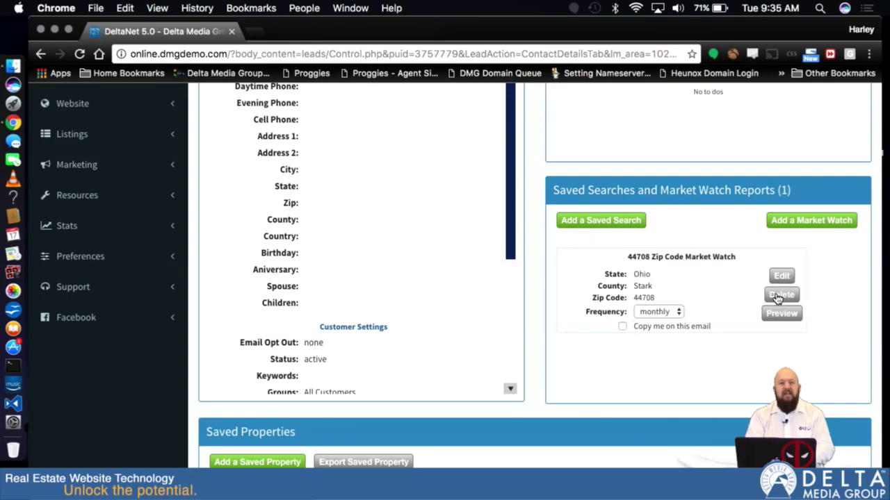
Start a new saved search for the customer using the By Radius option.
left_click(584, 221)
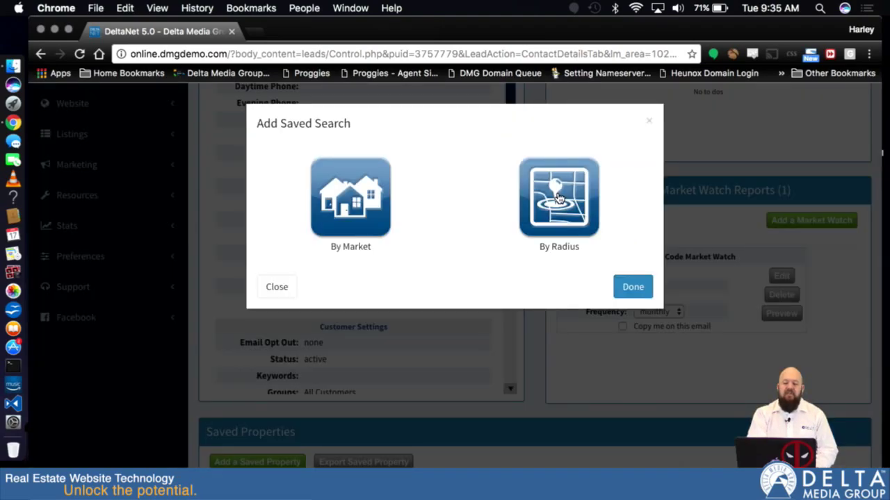
left_click(557, 194)
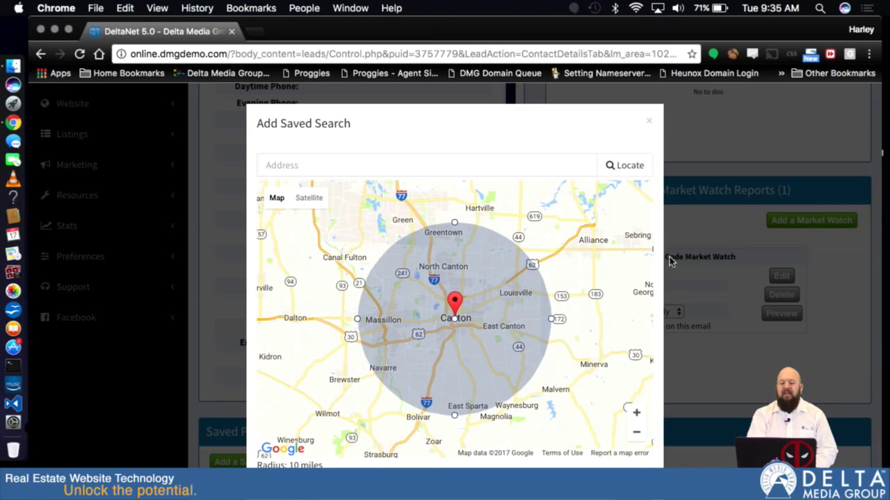
scroll(679, 268, "down", 2)
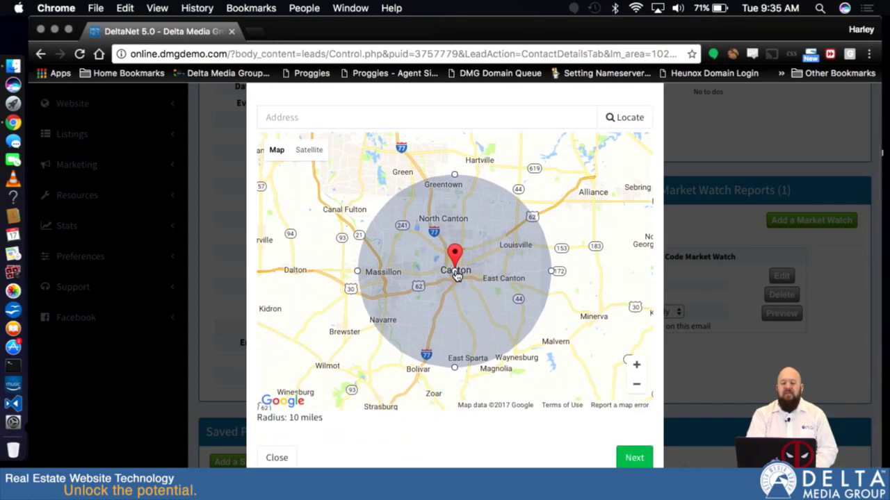
Move the search circle from Canton to Malvern and shrink its radius to about 2.94 miles.
mouse_move(456, 275)
left_mouse_down()
mouse_move(481, 264)
mouse_move(510, 288)
mouse_move(586, 276)
mouse_move(547, 309)
mouse_move(584, 340)
mouse_move(510, 190)
mouse_move(502, 240)
mouse_move(552, 322)
mouse_move(568, 330)
mouse_move(474, 335)
mouse_move(454, 285)
mouse_move(313, 176)
mouse_move(382, 213)
mouse_move(375, 194)
left_mouse_up()
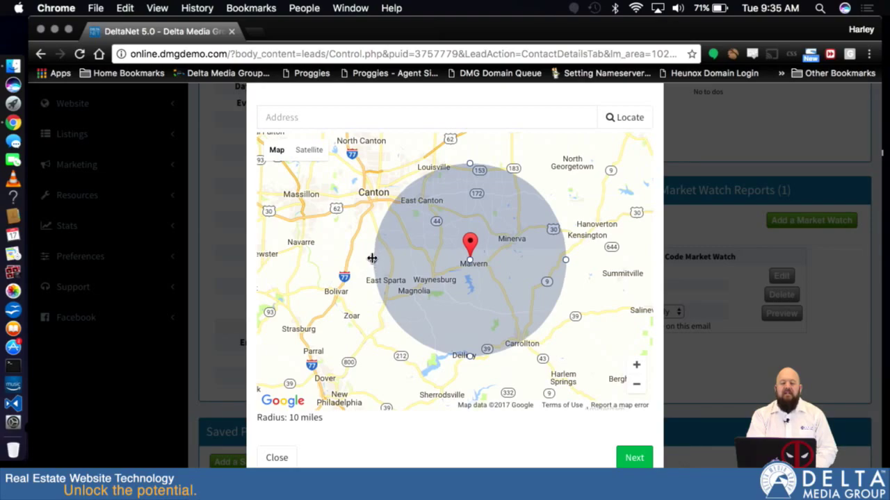
left_click_drag(372, 259, 440, 255)
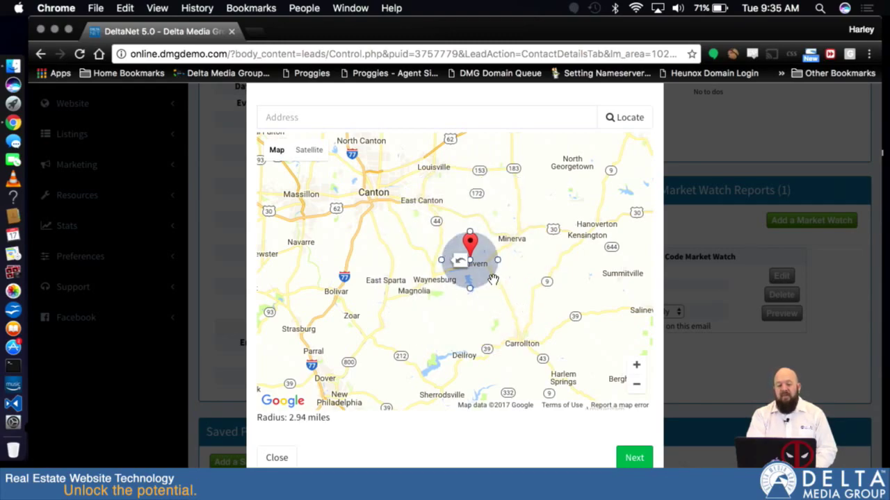
scroll(493, 279, "up", 2)
left_click_drag(531, 229, 574, 317)
Locate cleveland,oh on the map, adjust the circle to a radius of about 3.5 miles just southeast of downtown, and continue to the criteria.
left_click(312, 119)
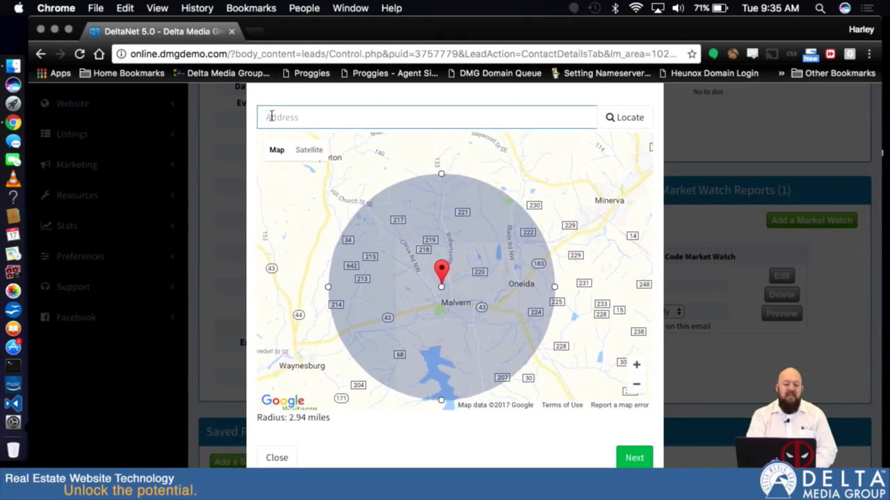
type("clev")
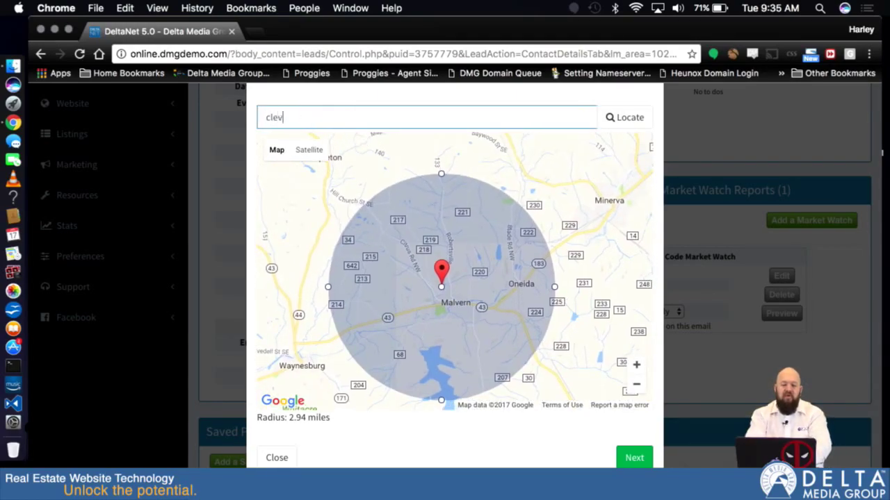
type("elandmm")
key("BackSpace")
type("==")
key("BackSpace")
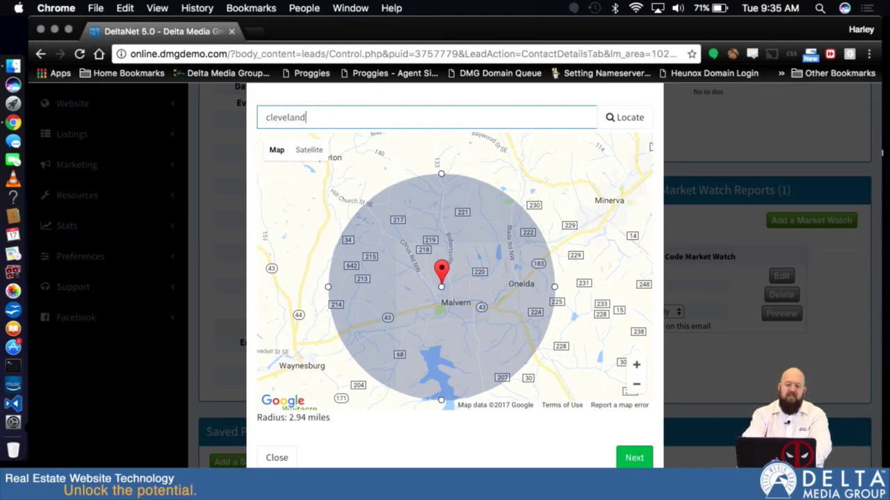
key("Return")
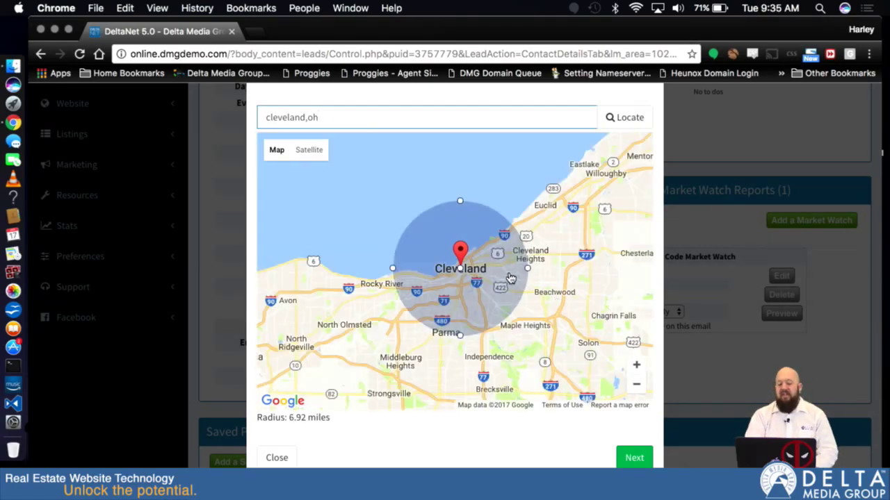
left_click_drag(528, 268, 483, 280)
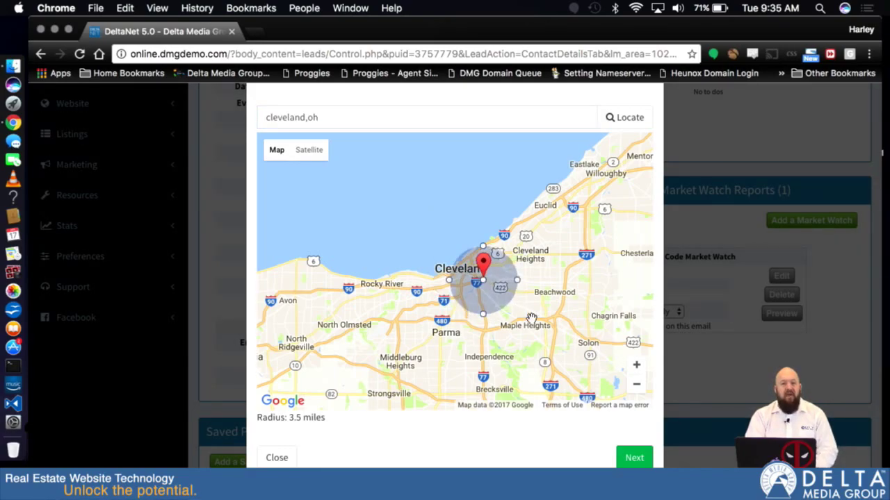
left_click(624, 459)
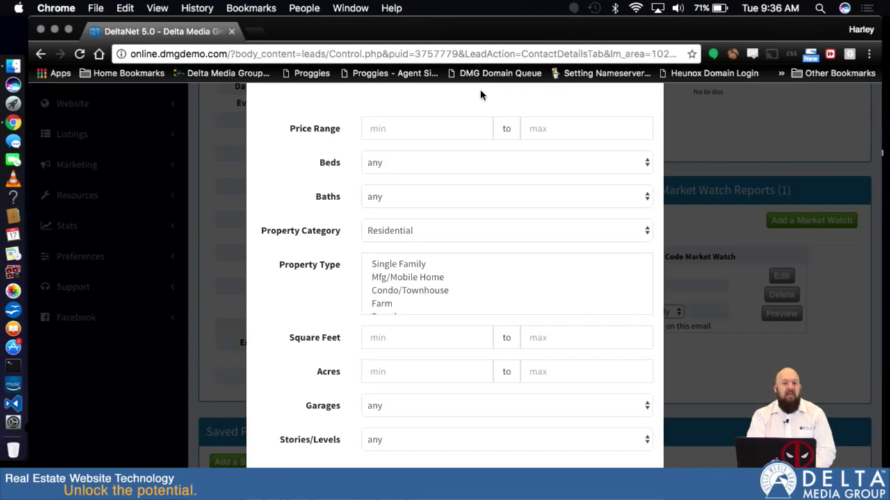
Set the radius search's price range to 150000 minimum and 250000 maximum.
left_click(394, 129)
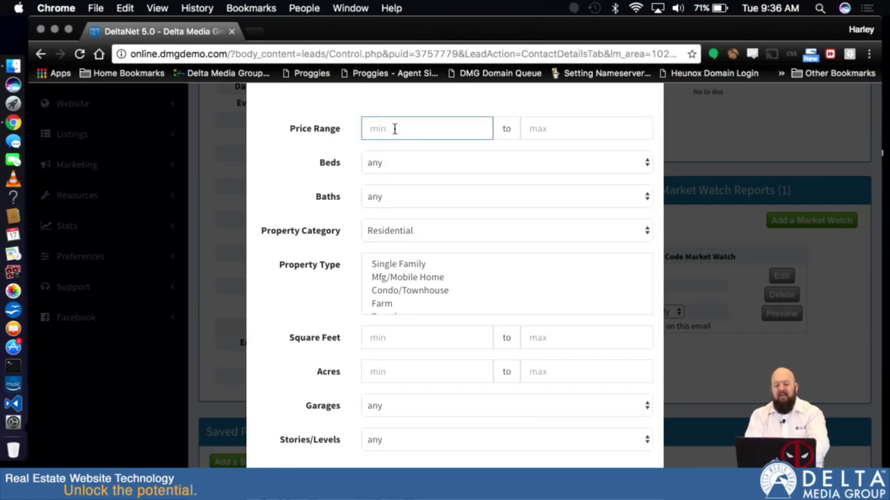
type("150000")
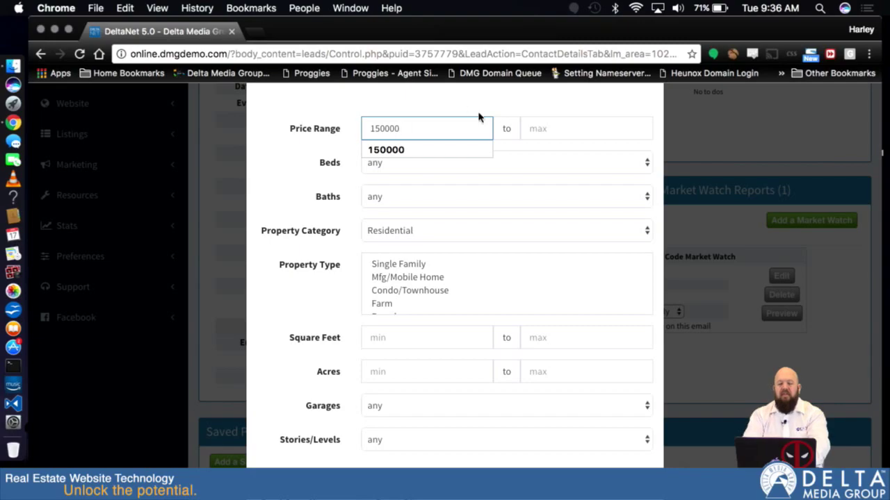
key("Tab")
type("2")
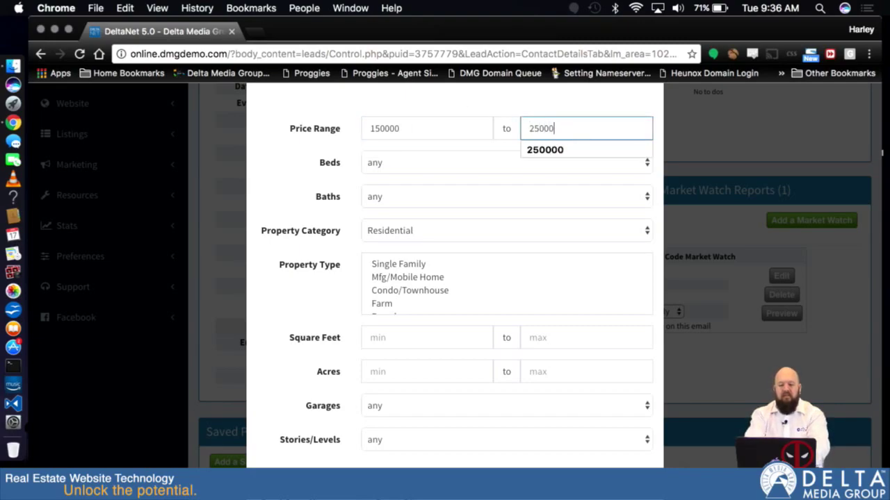
type("50000")
Require 3 or more beds and 2 or more baths for the radius search.
left_click(452, 163)
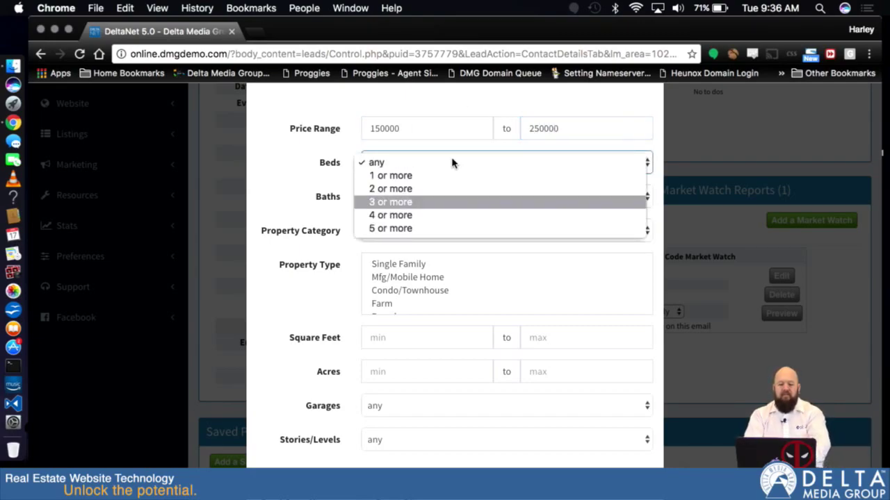
left_click(410, 201)
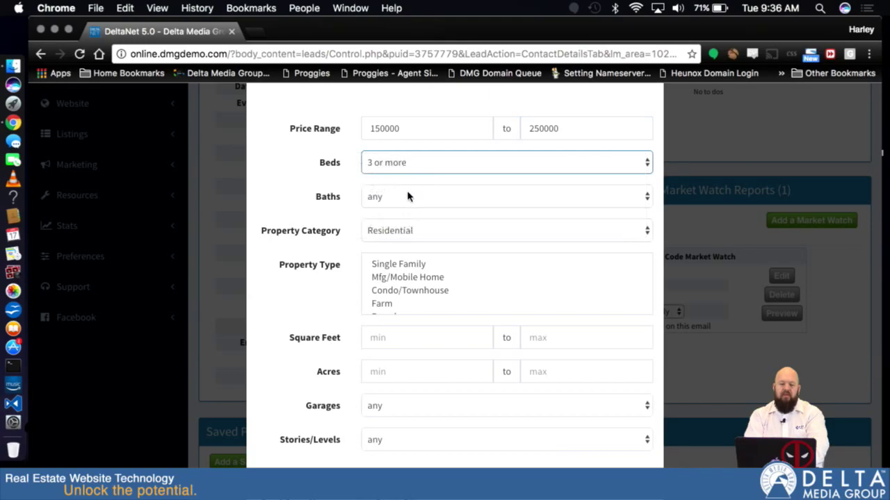
left_click(407, 196)
left_click(399, 223)
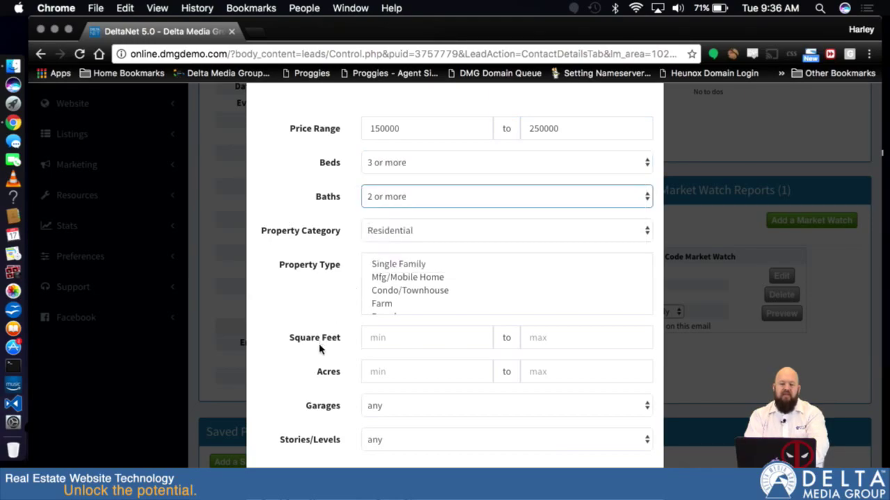
Turn on email notifications and open houses, and save the search as Cleveland Radius Saved Search.
scroll(312, 361, "down", 3)
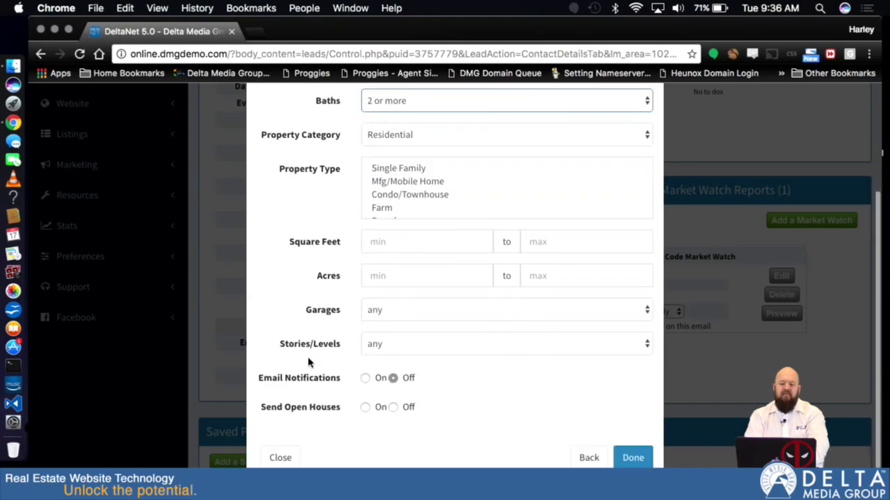
left_click(365, 378)
left_click(365, 407)
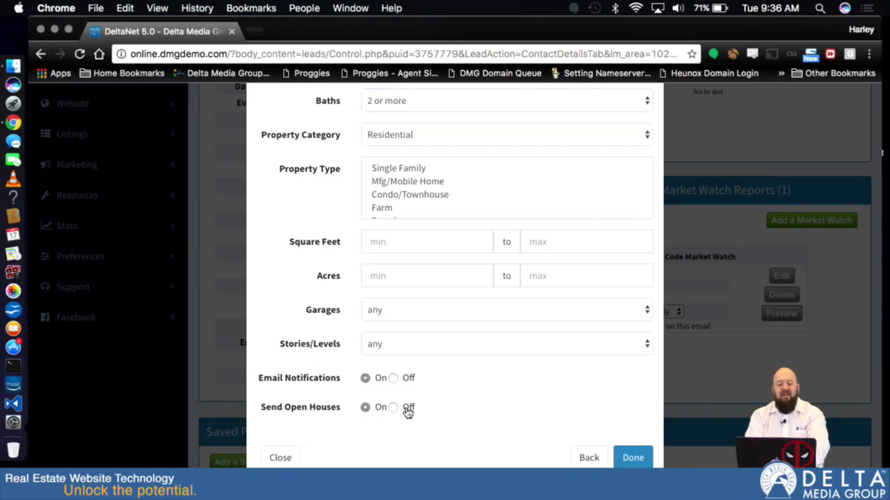
left_click(631, 461)
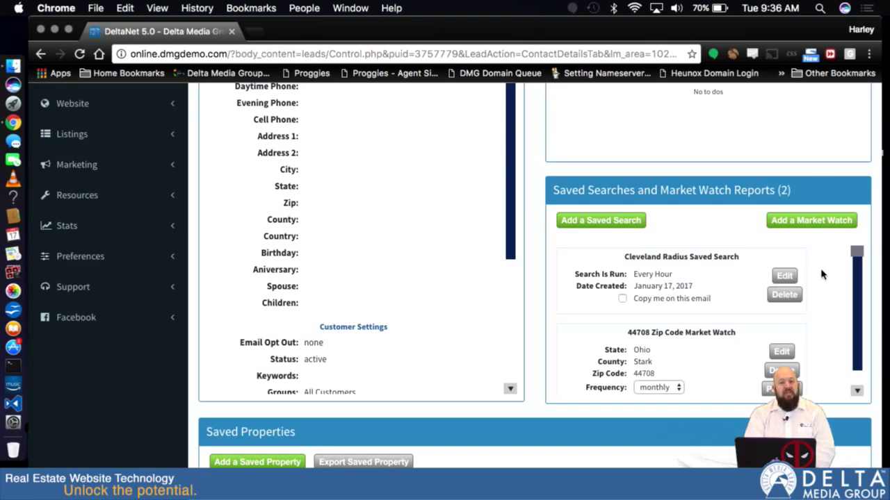
Delete the Cleveland Radius Saved Search and confirm the deletion.
left_click(784, 295)
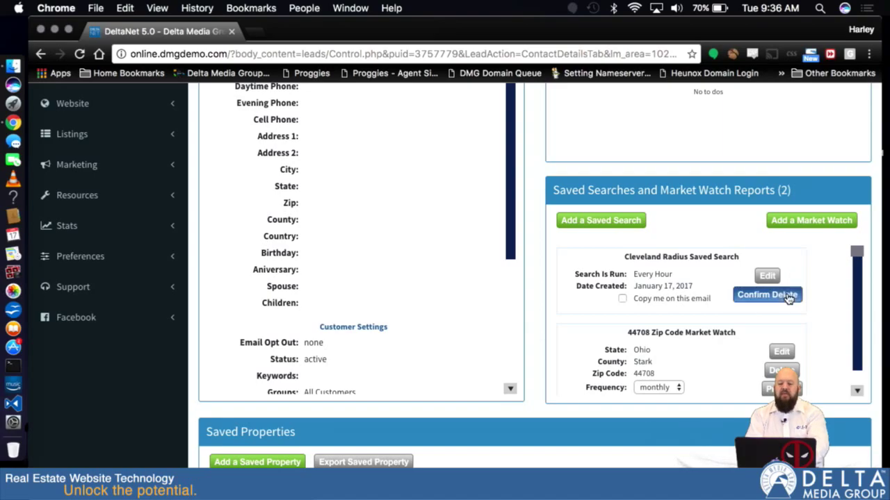
left_click(760, 299)
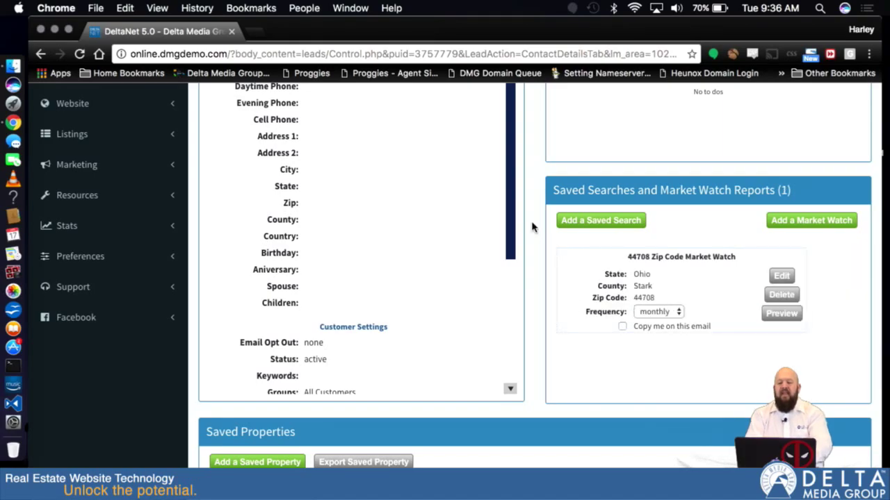
Try to log in to the customer's website portfolio from the customer profile.
scroll(532, 226, "up", 6)
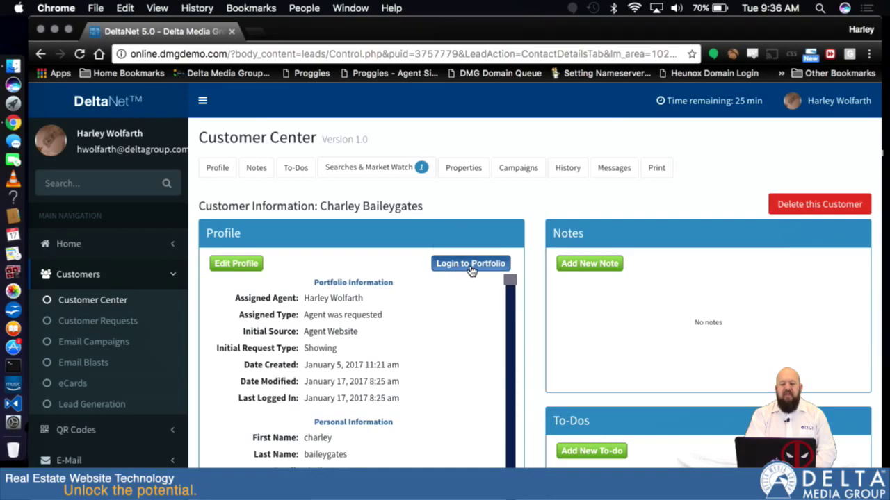
left_click(469, 264)
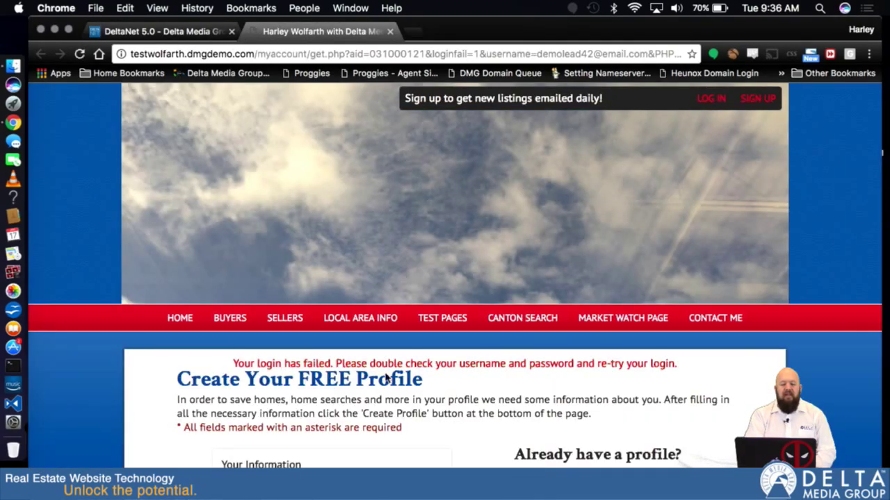
scroll(497, 424, "down", 3)
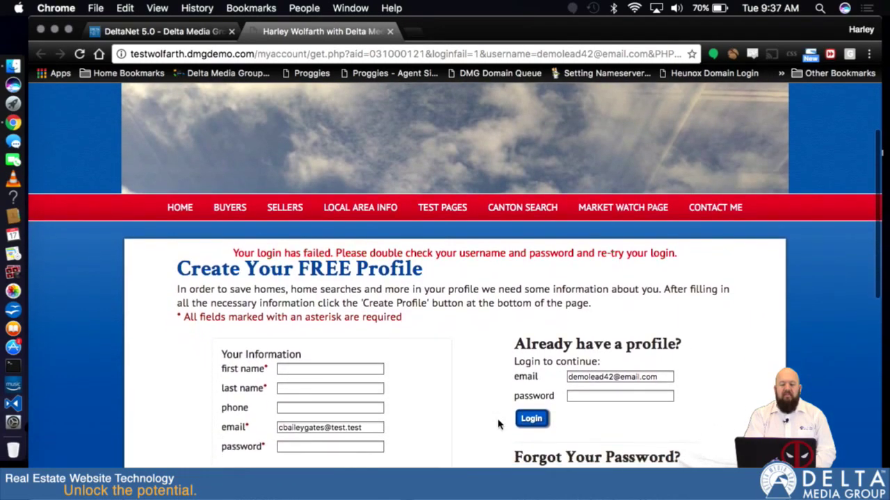
Return to the Customer Center, reopen the same customer's record from the Hot/New Customers list, and close the portfolio browser tab.
left_click(154, 32)
scroll(503, 394, "down", 5)
scroll(503, 394, "up", 5)
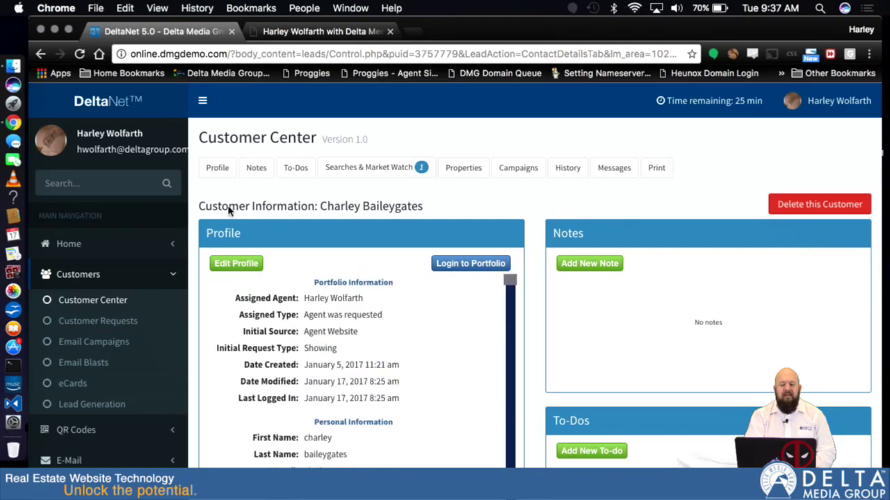
left_click(77, 306)
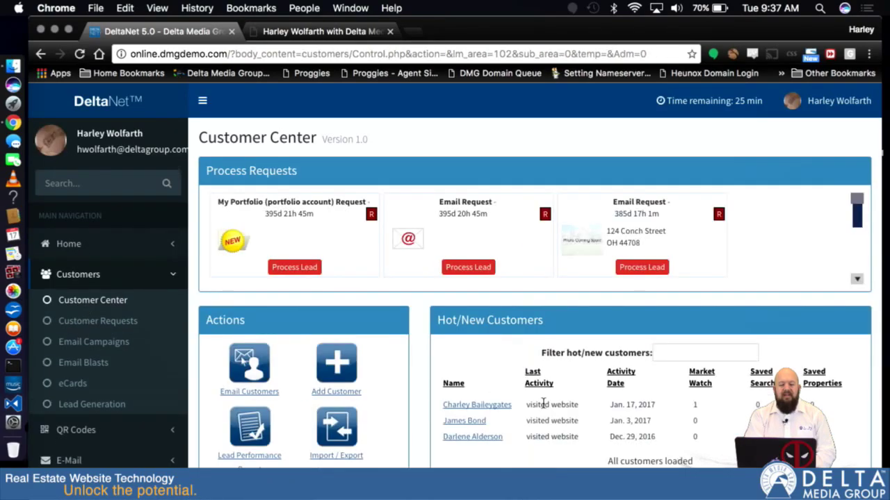
left_click(489, 409)
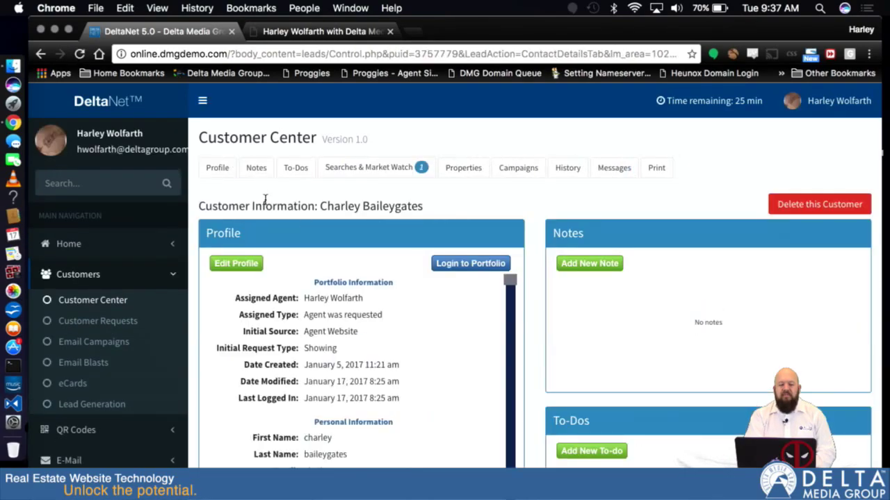
left_click(390, 32)
Log in to the customer's portfolio again and look through its saved listings, saved searches, viewed homes and profile sections.
scroll(419, 262, "down", 2)
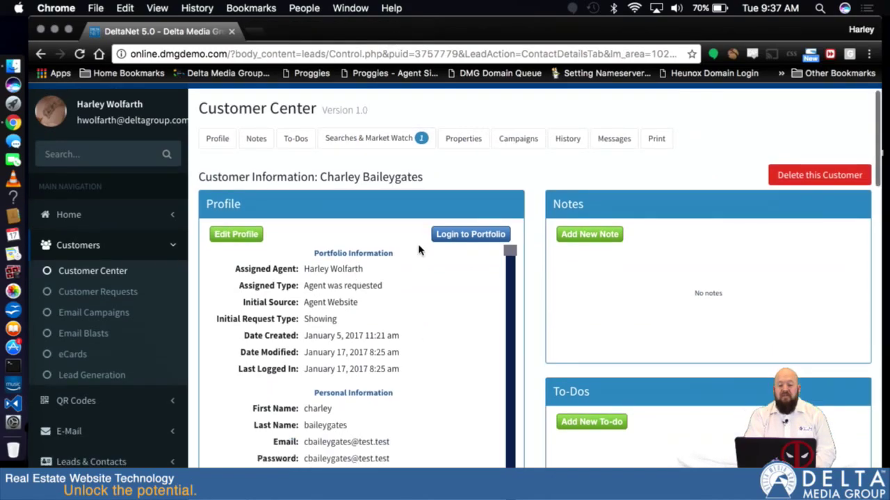
left_click(473, 240)
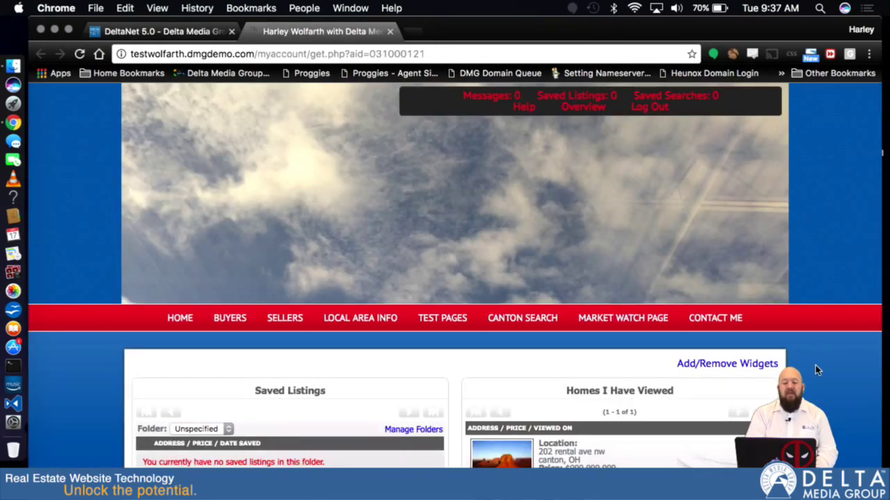
scroll(816, 367, "down", 5)
scroll(815, 371, "down", 10)
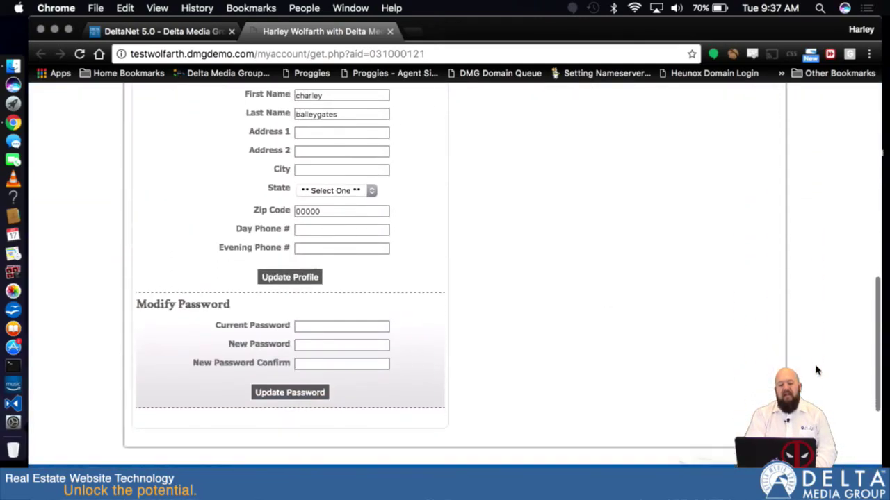
scroll(815, 370, "up", 10)
scroll(815, 369, "up", 7)
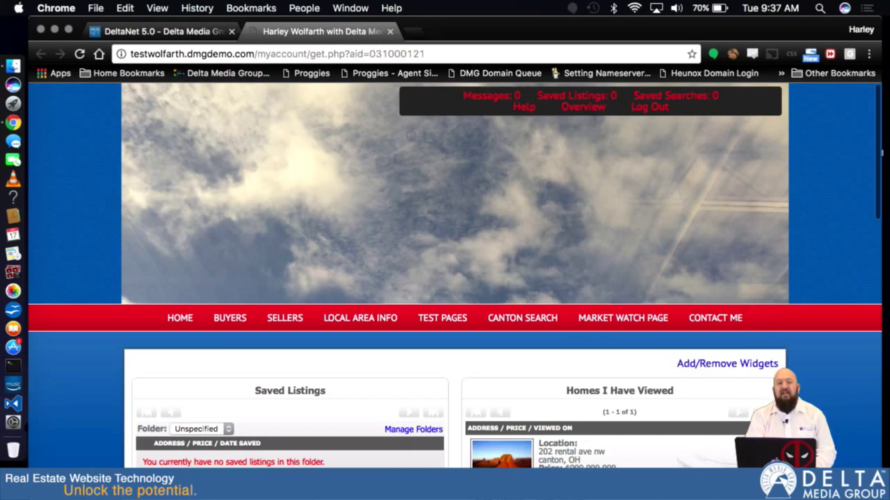
scroll(455, 276, "down", 5)
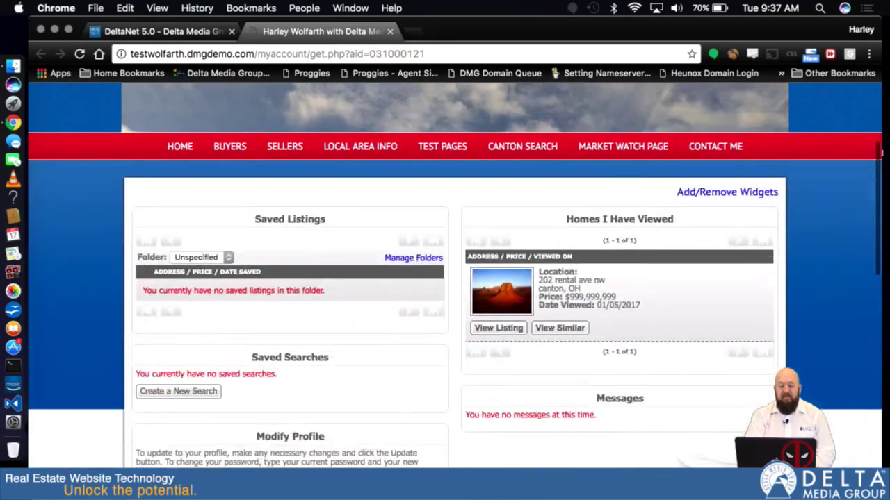
scroll(605, 185, "up", 5)
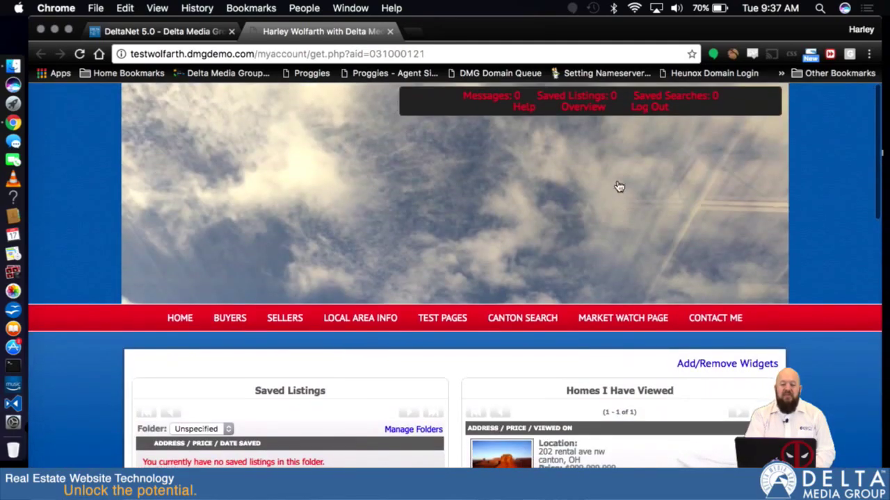
Open the residential listings search from the portfolio's buyers section and switch the location chooser to Quick Search.
scroll(606, 185, "down", 3)
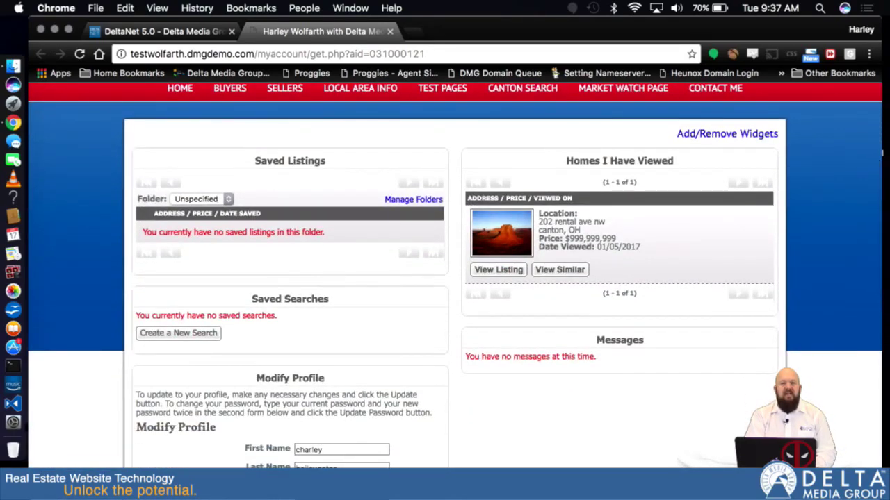
scroll(455, 274, "down", 5)
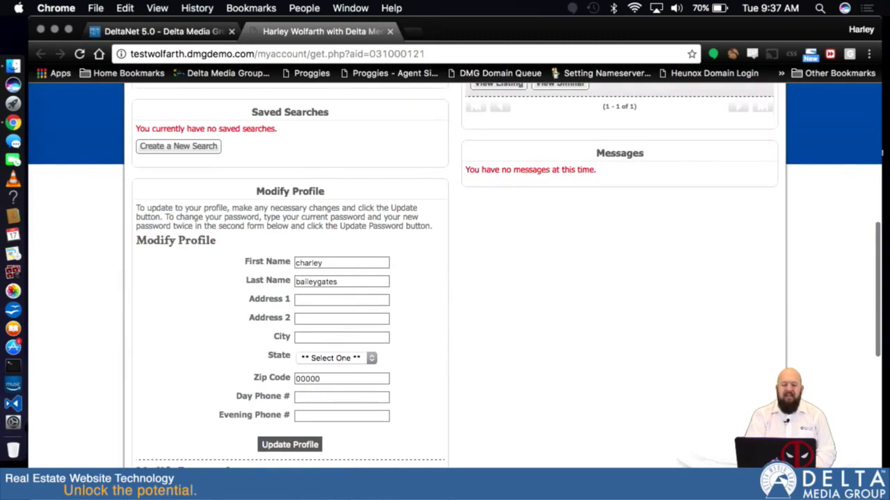
scroll(455, 275, "up", 10)
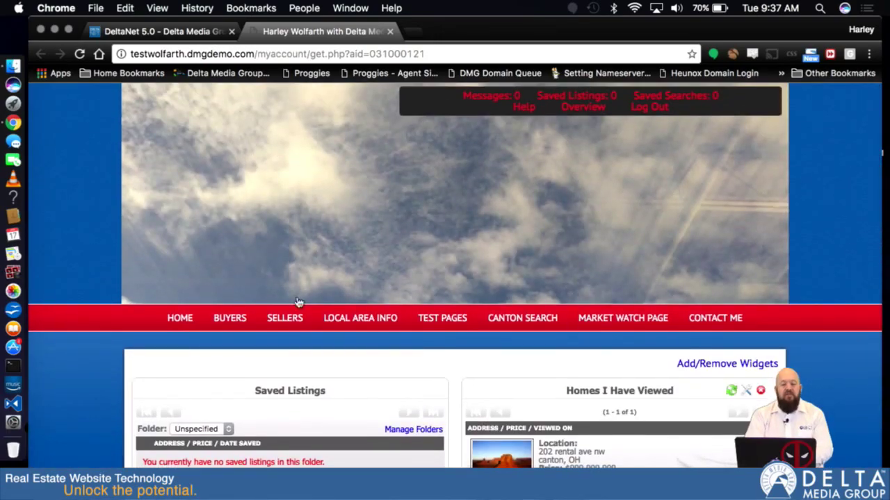
mouse_move(229, 318)
left_click(228, 346)
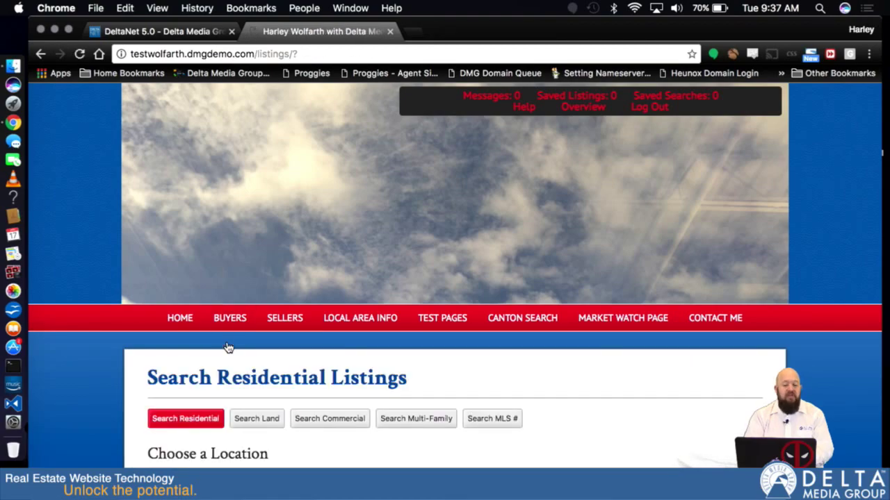
scroll(228, 347, "down", 5)
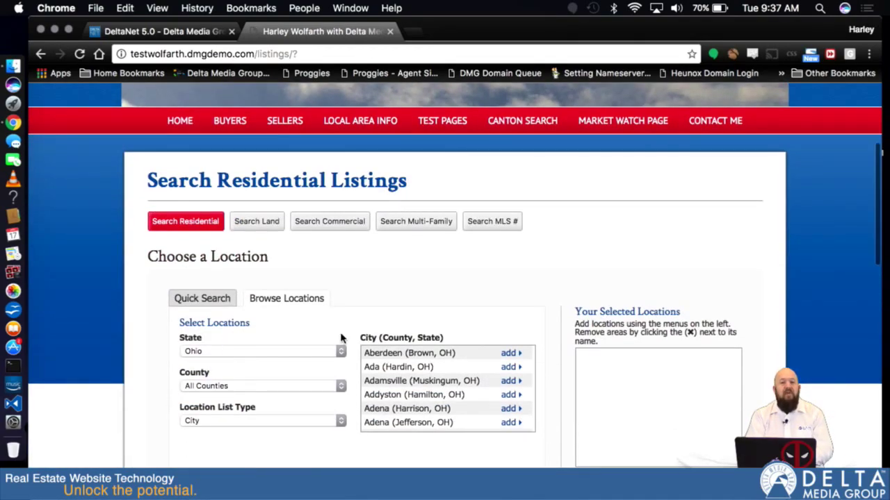
left_click(199, 300)
scroll(348, 403, "down", 2)
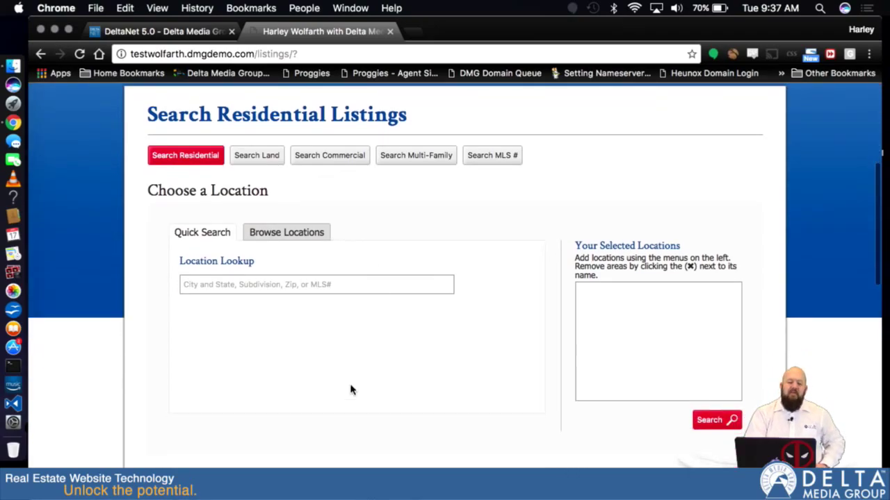
Look up "plain" and add the Plain Local (Stark, OH) school district to the selected locations.
left_click(340, 285)
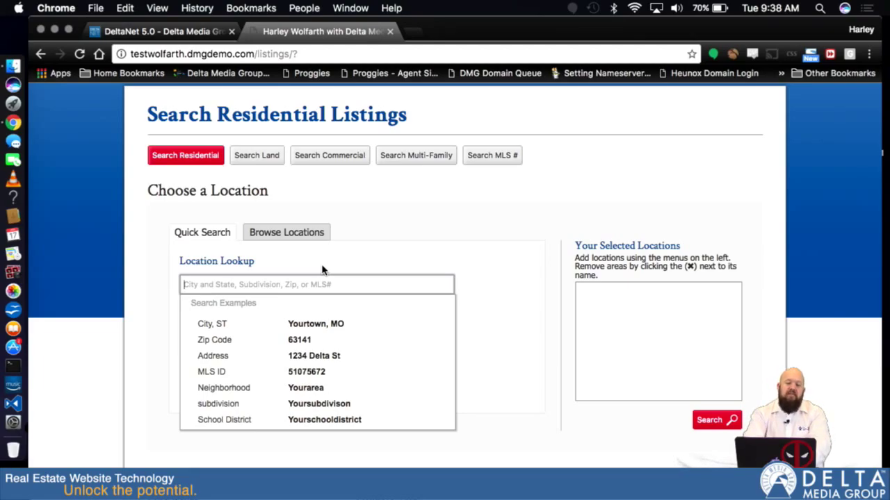
type("a")
key("BackSpace")
type("plain")
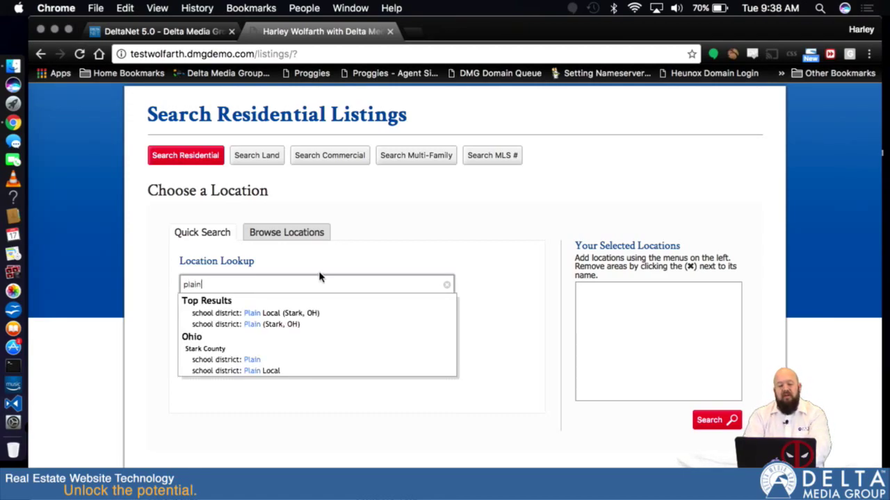
left_click(270, 312)
Look up "pl" and add the Plain (Stark, OH) school district to the selected locations.
left_click(250, 284)
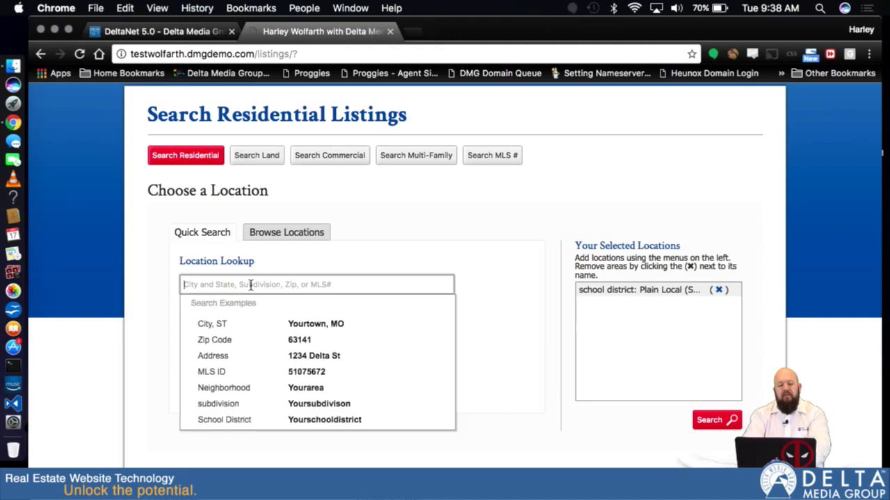
type("plan")
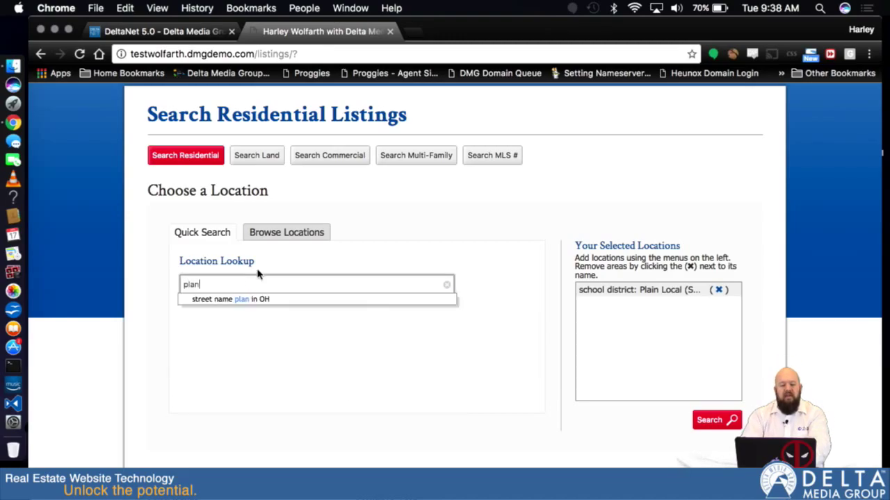
key("BackSpace")
key("BackSpace")
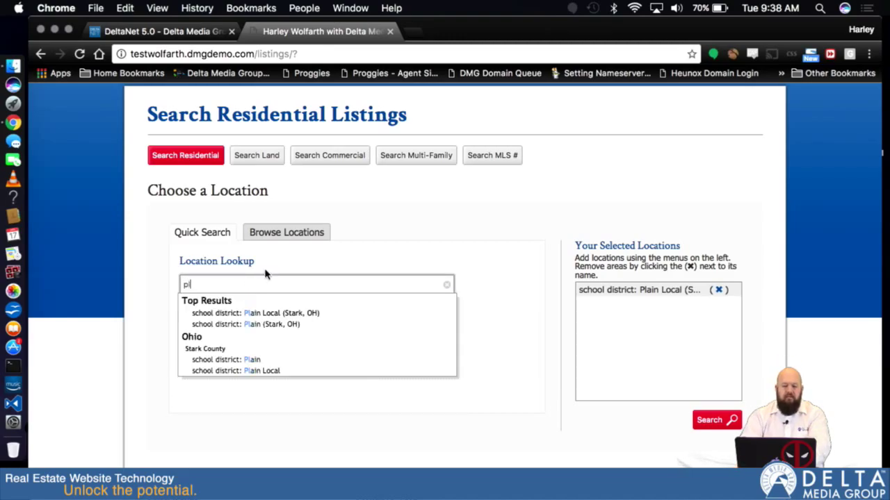
left_click(241, 324)
Look up "canton" and add the Canton City (Stark, OH) school district to the selected locations.
left_click(269, 285)
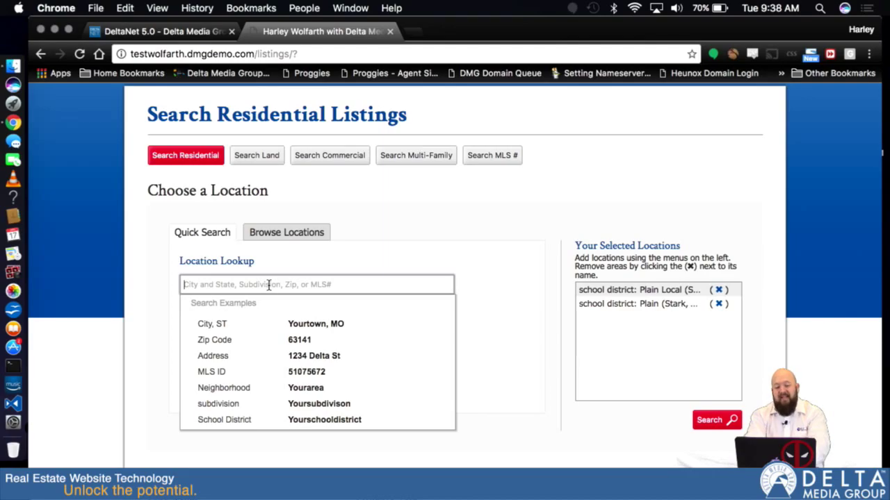
type("canton")
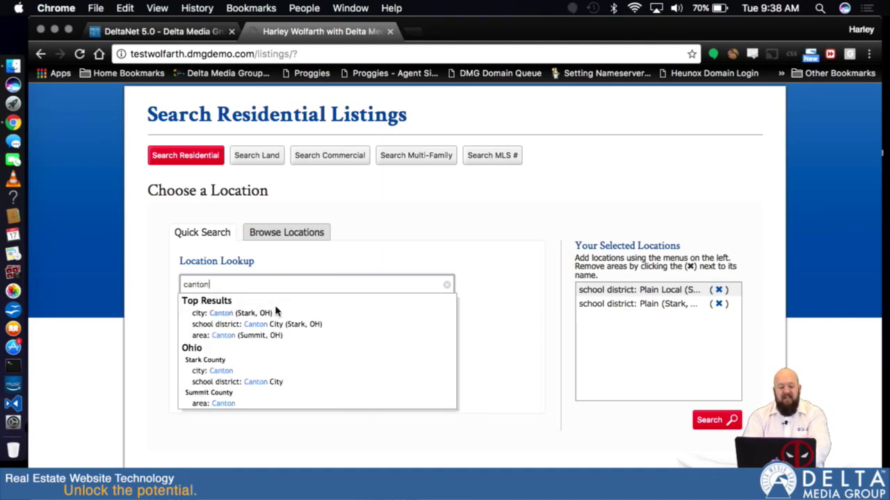
left_click(253, 326)
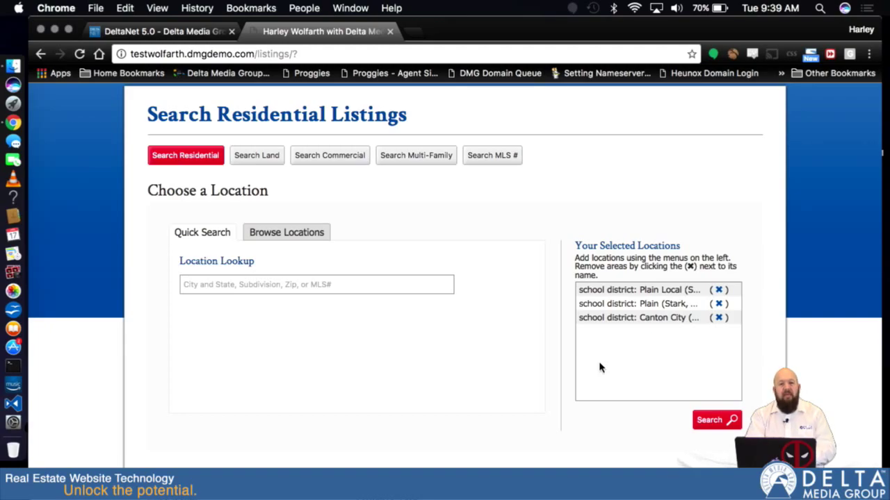
Set the price range to $150,000 to $250,000 and choose Single Family as the property type.
scroll(549, 401, "down", 5)
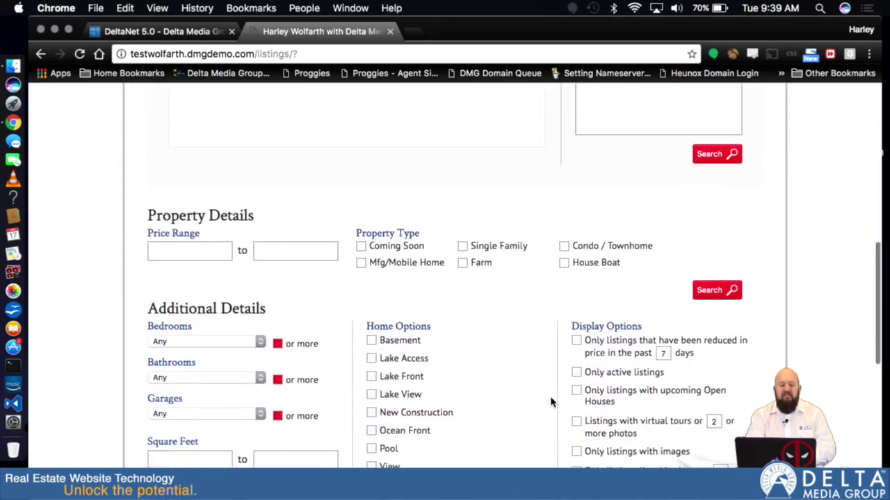
scroll(550, 401, "down", 1)
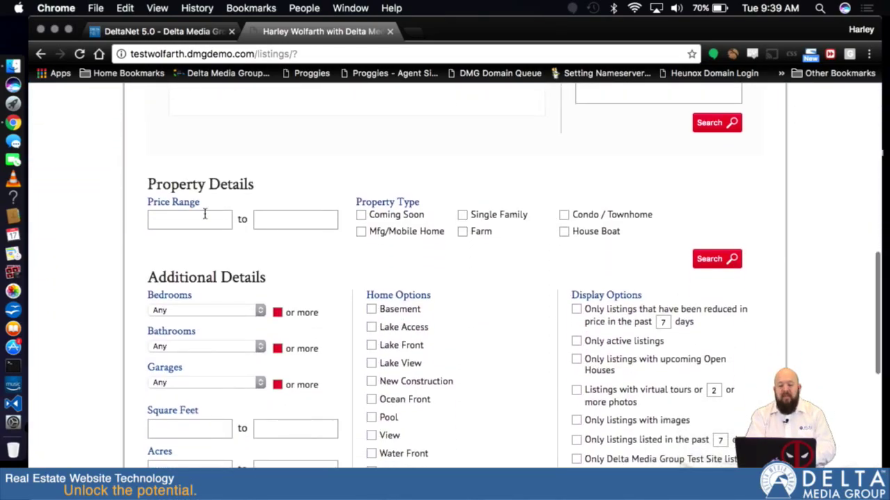
left_click(189, 221)
type("1500000")
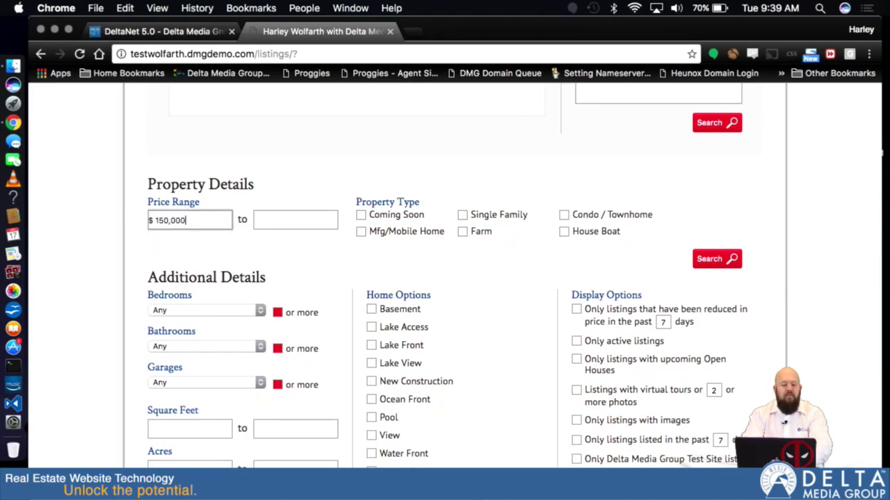
key("Tab")
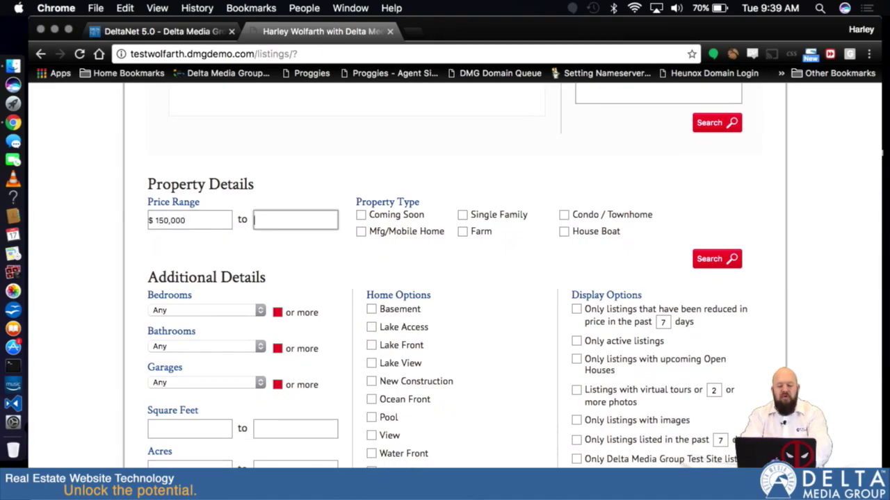
type("150")
key("BackSpace")
key("BackSpace")
key("BackSpace")
type("2")
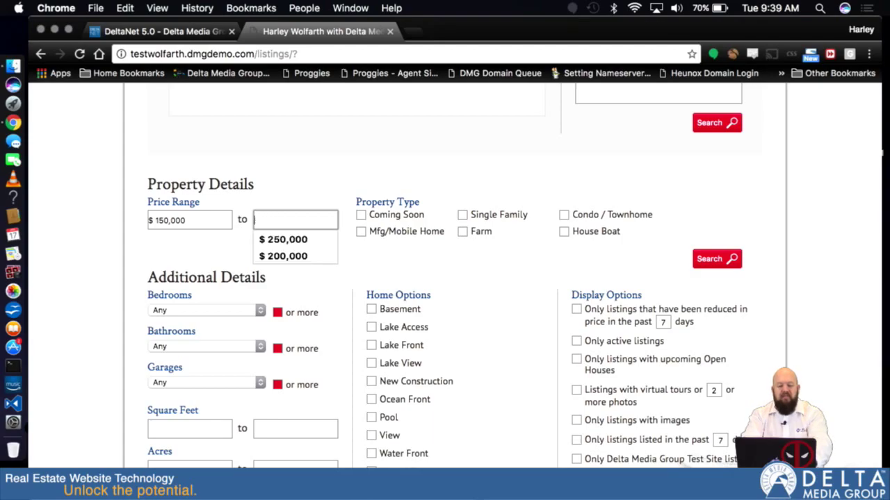
type("50,000")
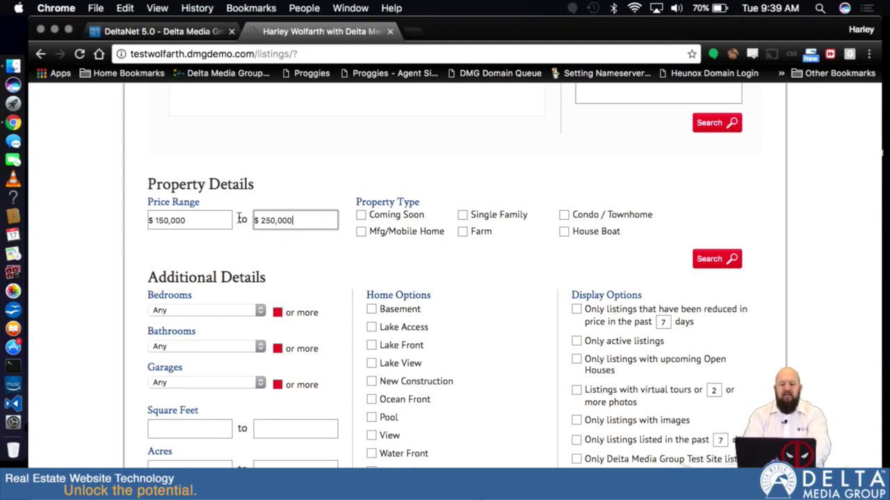
left_click(463, 215)
Require 3 bedrooms, 2 bathrooms and 2 garages in the additional details.
scroll(481, 340, "down", 5)
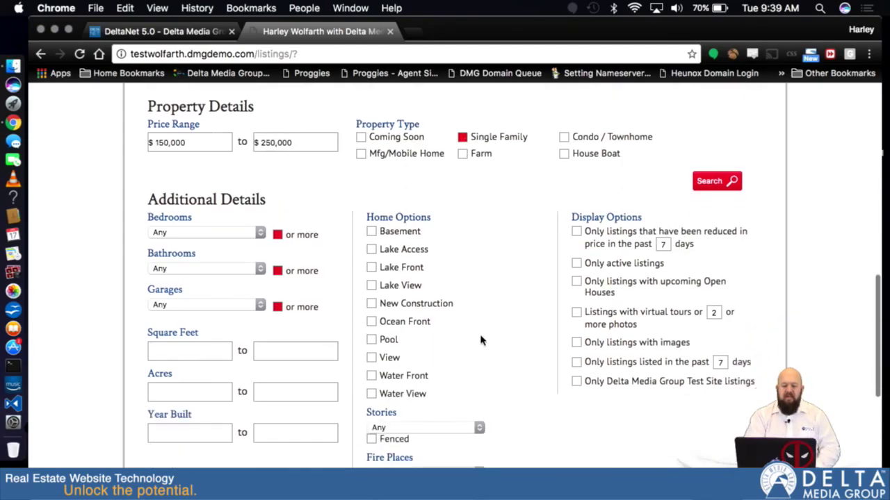
left_click(222, 180)
left_click(202, 216)
left_click(202, 215)
left_click(193, 237)
left_click(217, 251)
left_click(200, 273)
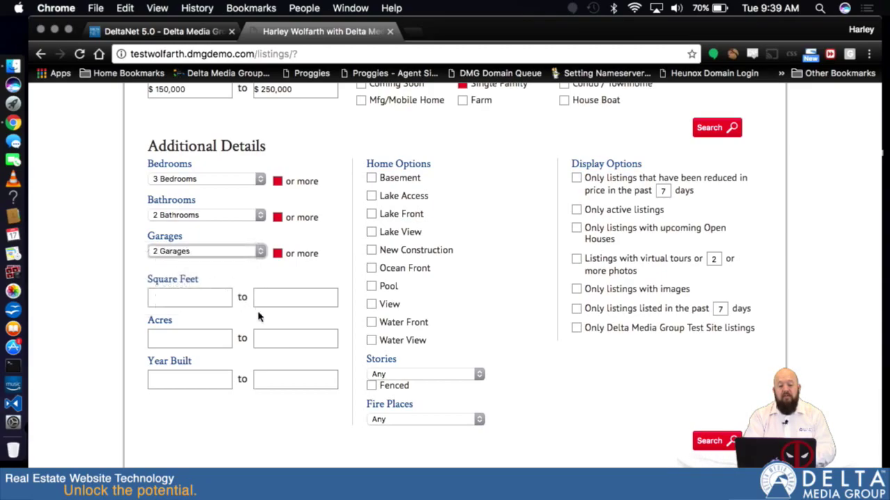
Set the square footage range to 1,500 to 3,500.
left_click(203, 300)
type("1500")
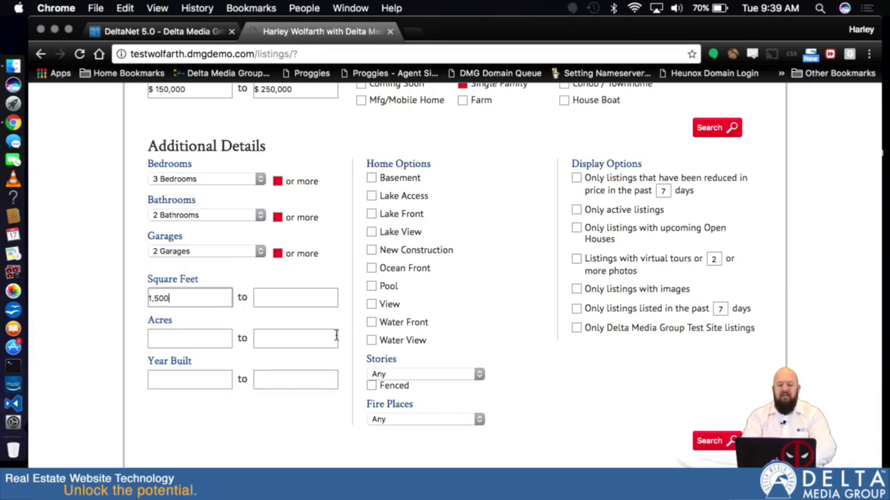
left_click(312, 297)
type("3500")
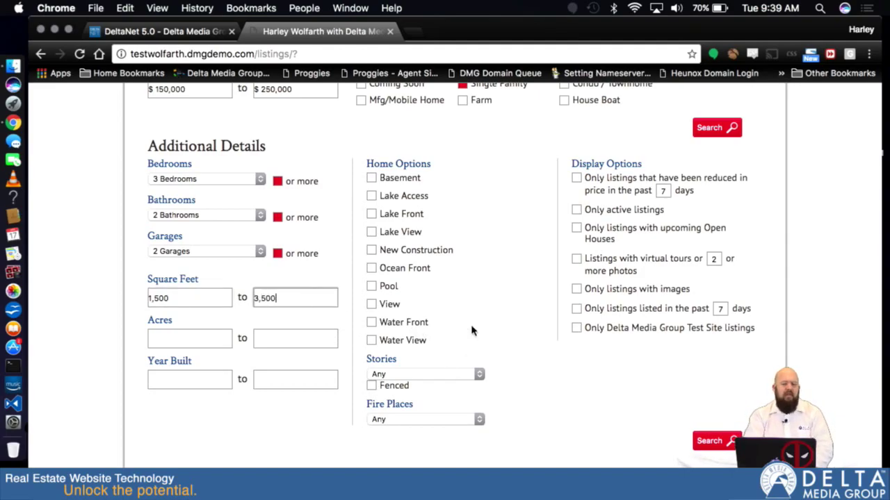
left_click(532, 301)
Check the remaining home and display options and run the residential listings search.
scroll(532, 301, "down", 1)
scroll(532, 301, "down", 1)
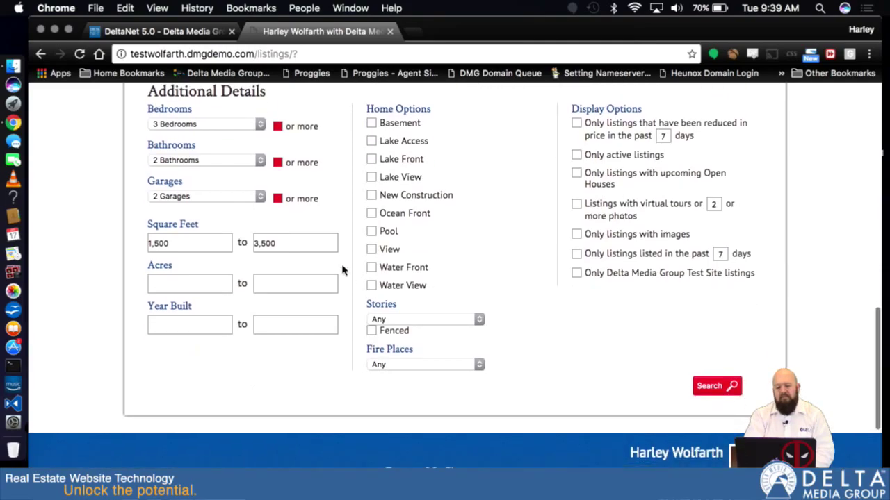
scroll(517, 201, "up", 2)
scroll(518, 201, "down", 1)
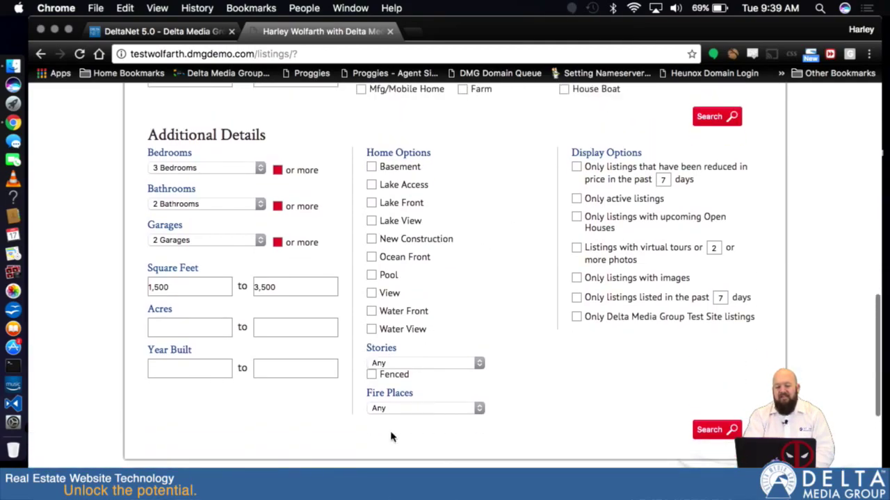
scroll(495, 239, "up", 5)
scroll(493, 239, "down", 4)
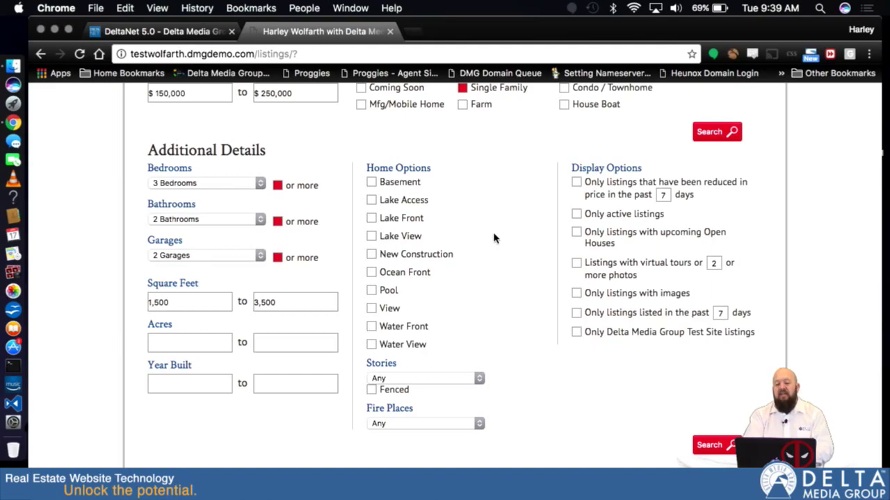
scroll(550, 278, "down", 3)
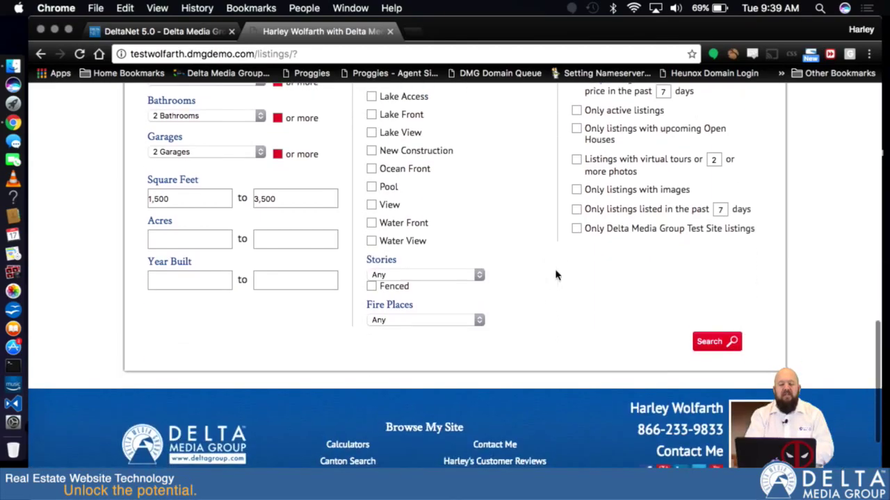
left_click(716, 342)
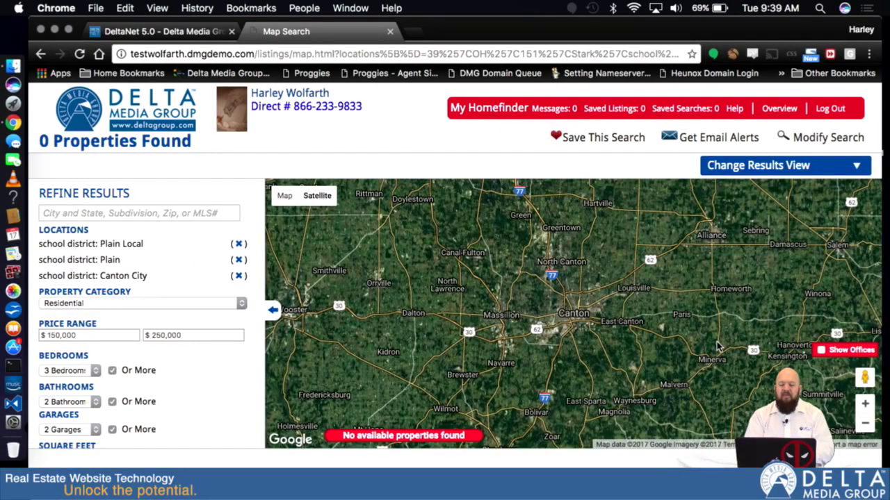
Switch the search results to the List view and decline the instant email alerts offer.
left_click(820, 165)
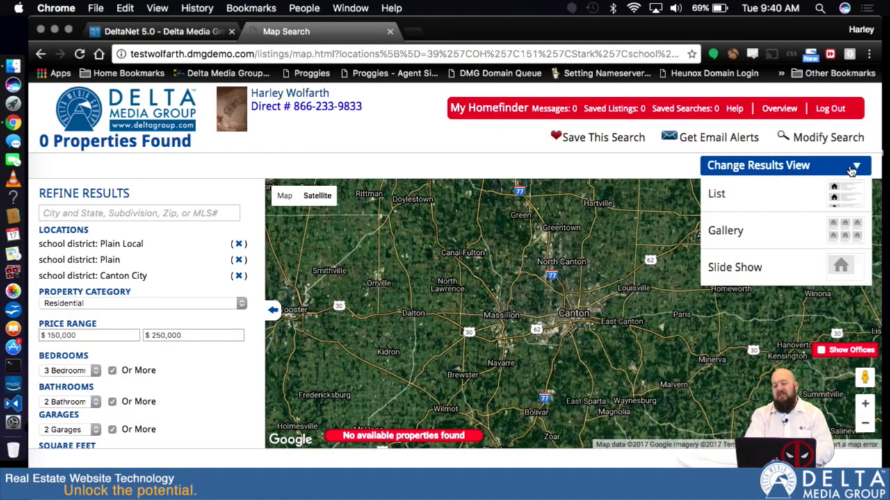
left_click(775, 203)
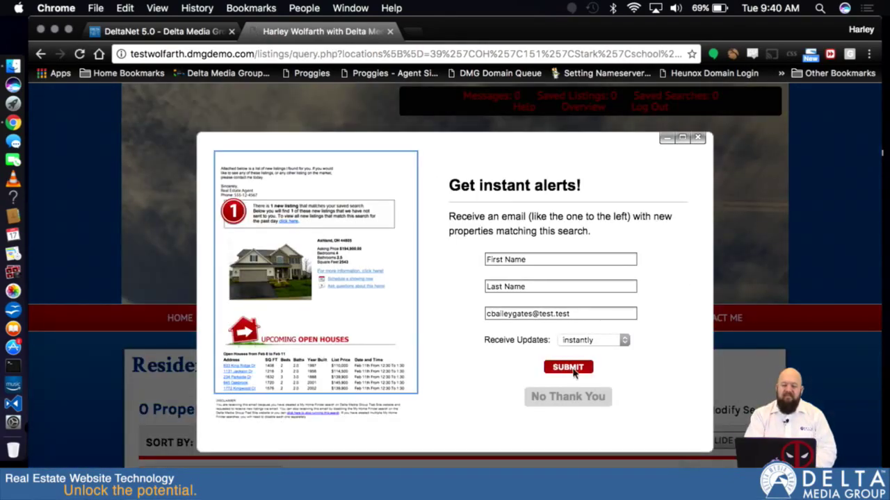
left_click(552, 398)
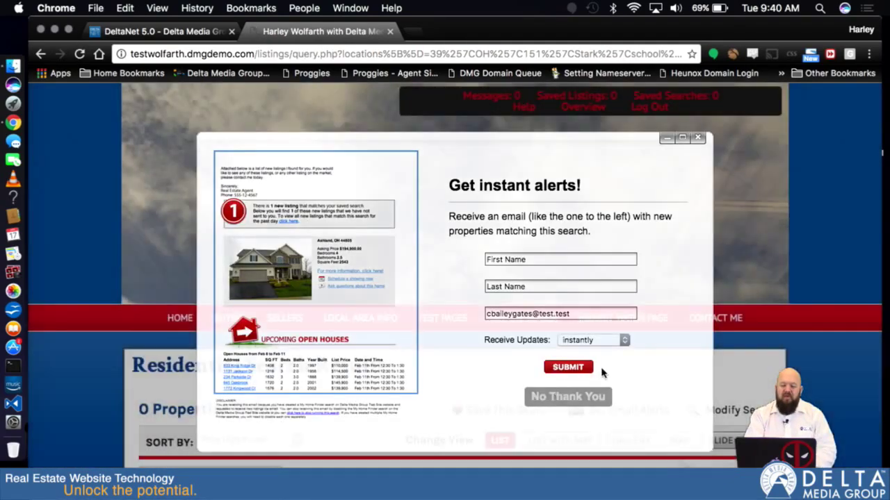
scroll(820, 371, "down", 5)
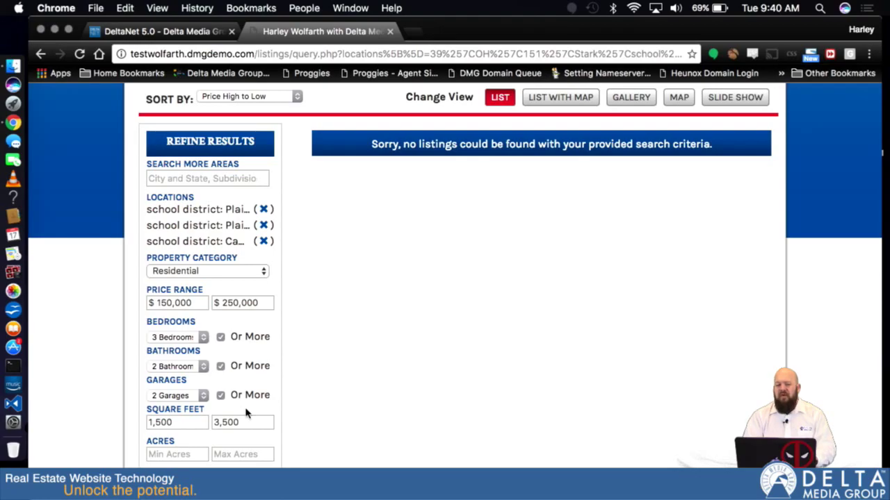
scroll(485, 281, "down", 5)
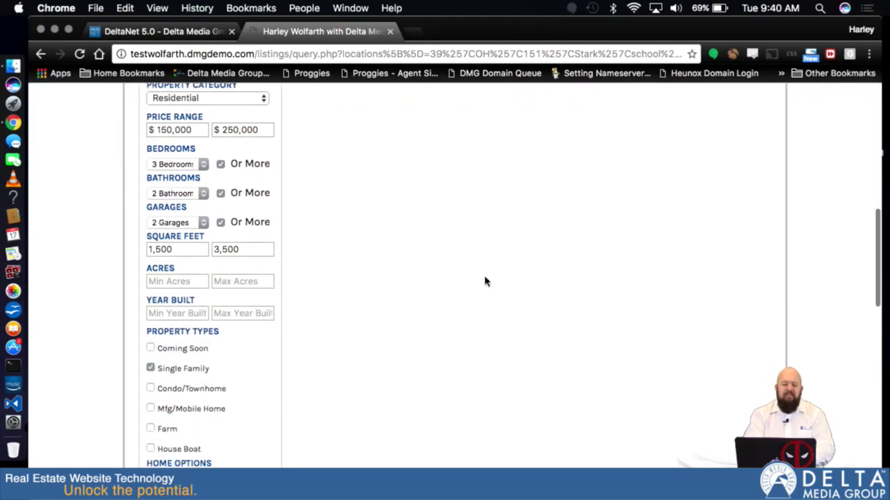
scroll(485, 281, "down", 3)
scroll(486, 281, "up", 10)
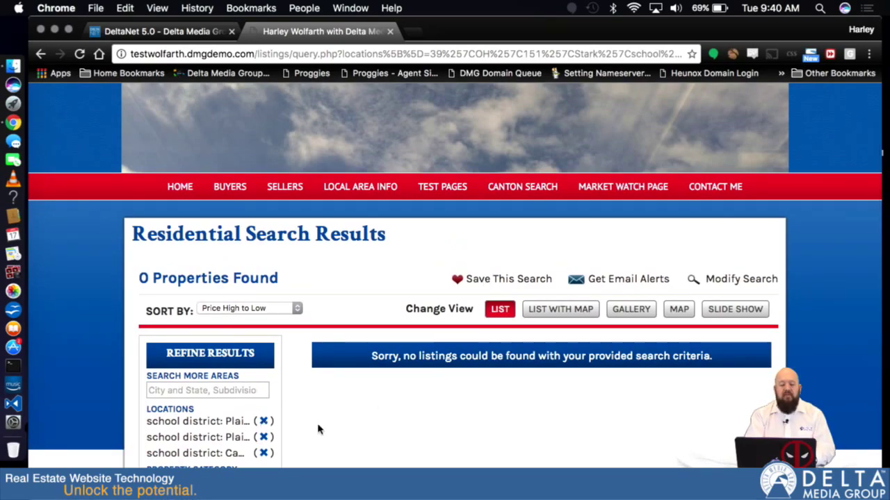
Choose to save the current residential search from its results page.
scroll(439, 438, "down", 1)
scroll(439, 438, "down", 1)
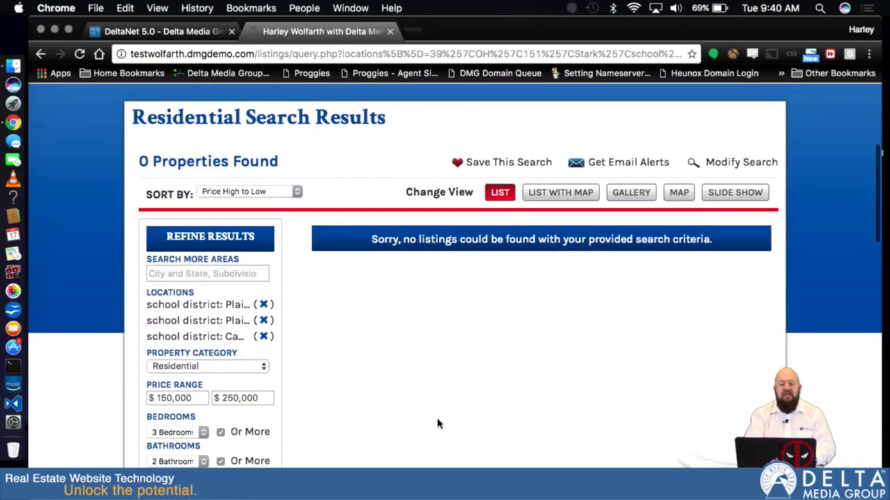
left_click(492, 164)
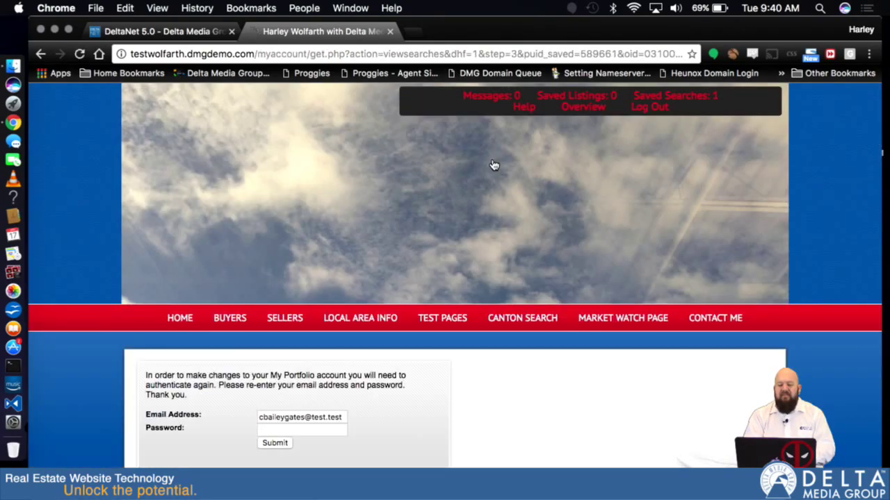
Re-authenticate the My Portfolio account by entering the account password, and dismiss the browser's offer to store it.
scroll(493, 165, "down", 5)
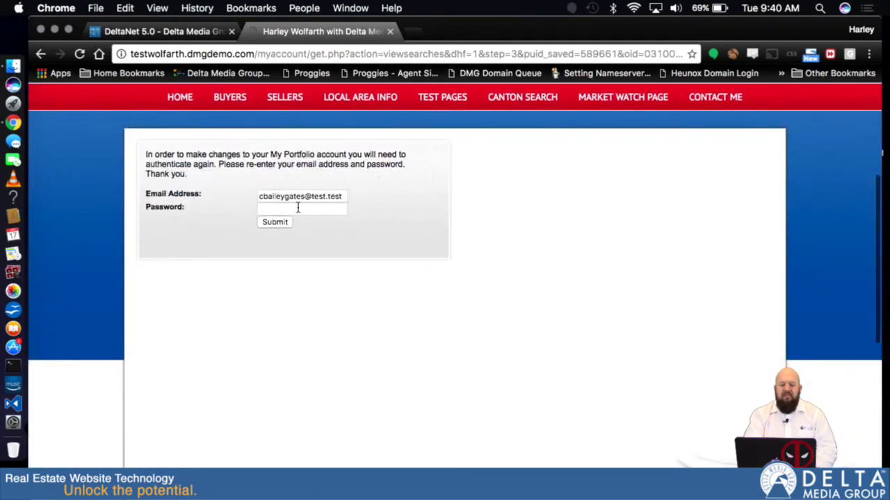
left_click(300, 207)
left_click(303, 198)
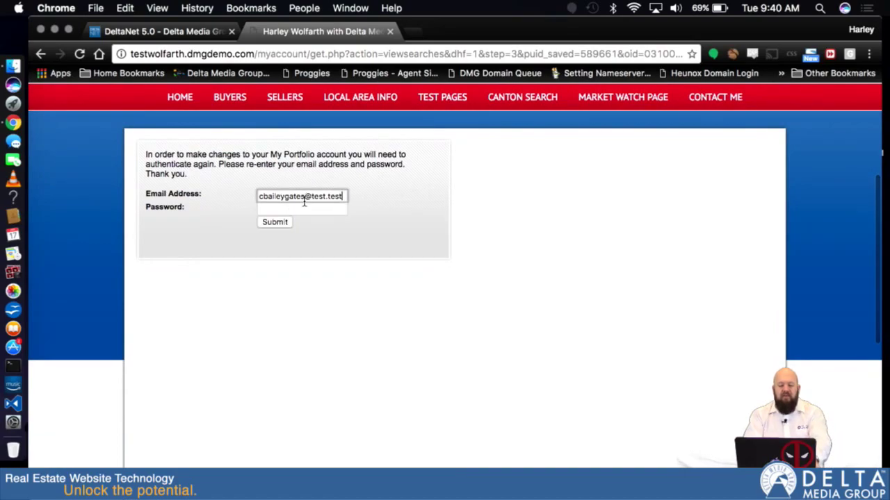
key("super+a")
left_click(297, 210)
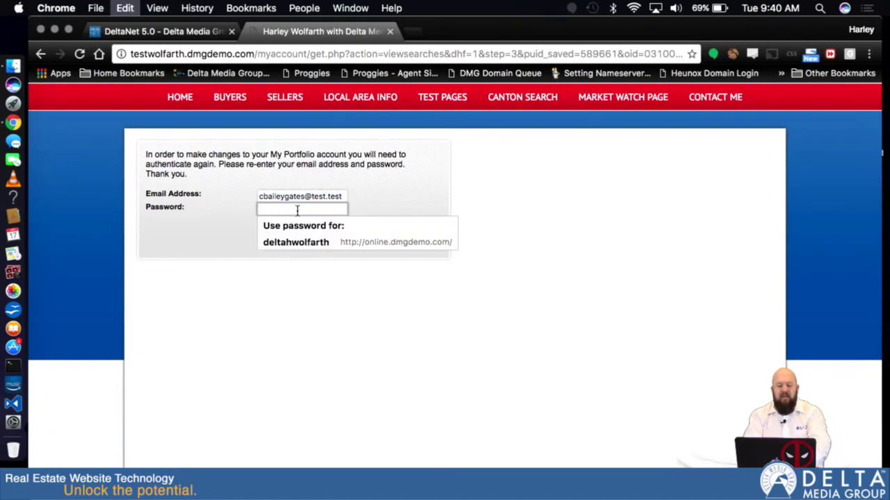
key("super+v")
left_click(272, 223)
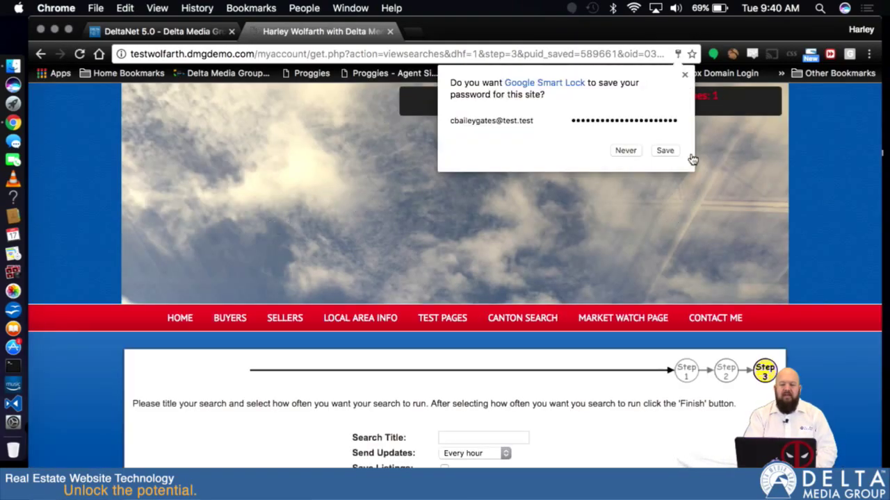
left_click(683, 75)
Title the search "school district serach" and finish saving it.
scroll(584, 422, "down", 5)
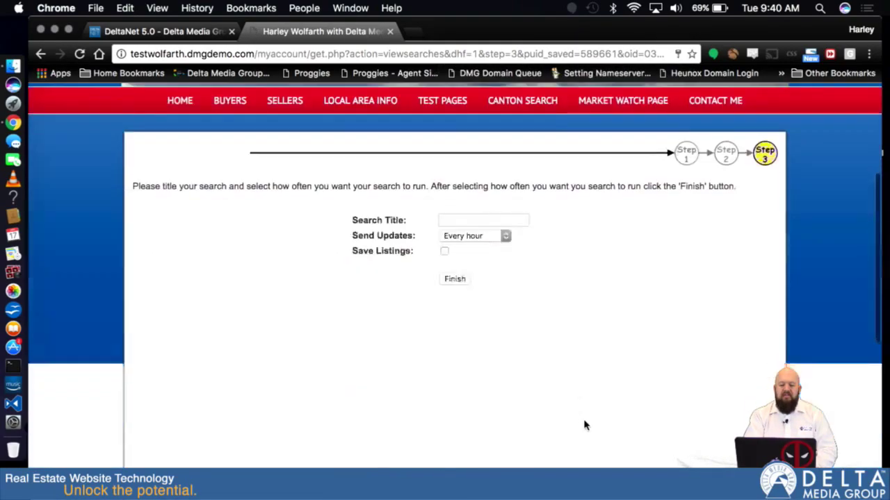
left_click(453, 173)
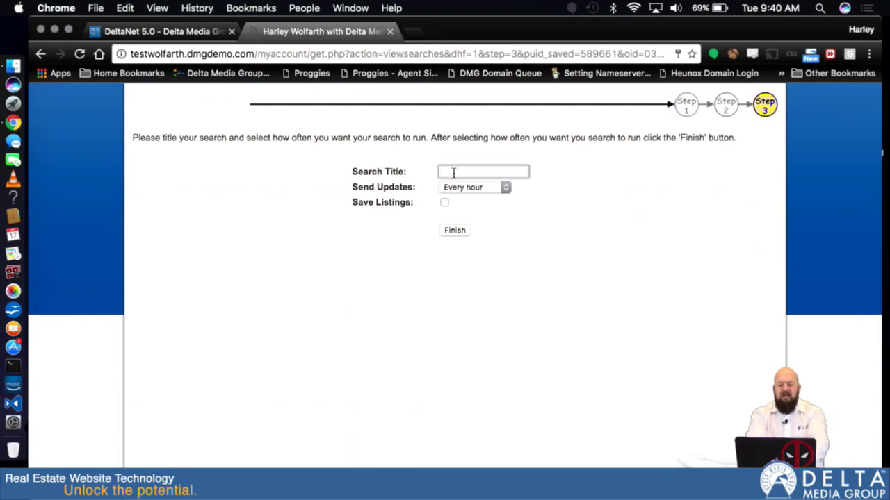
type("school district serach")
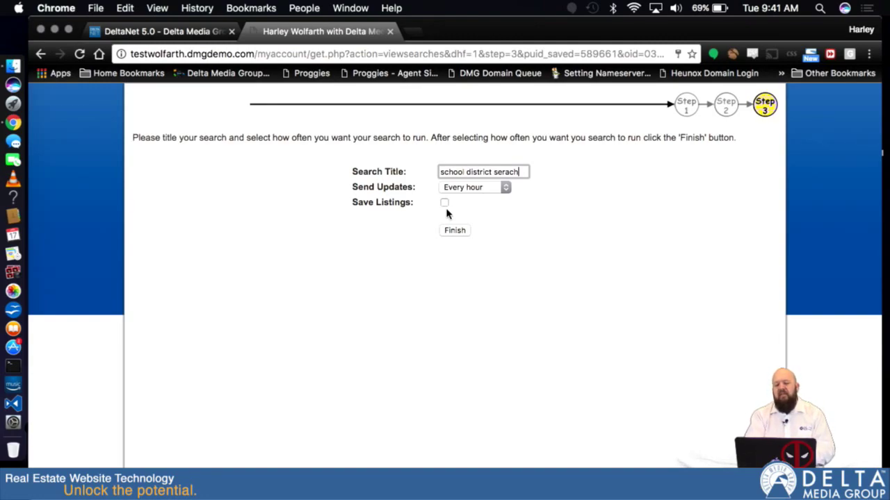
left_click(455, 233)
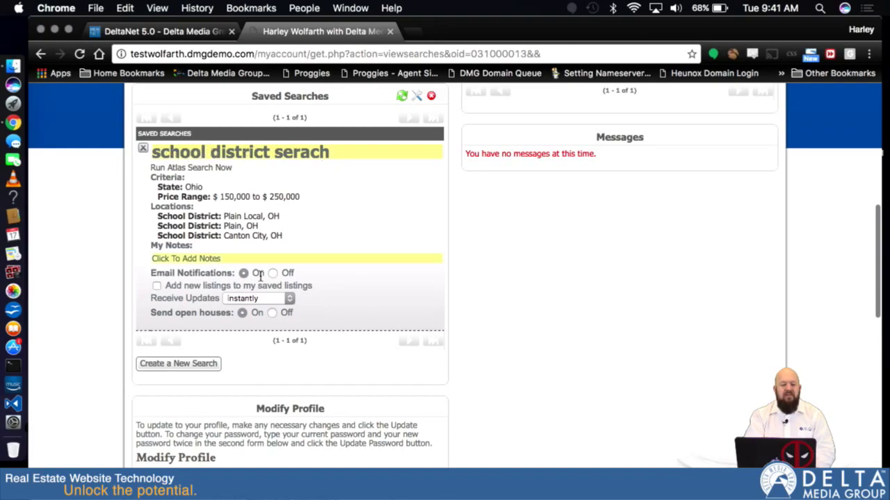
Switch to DeltaNet and examine the school district entry under the customer's Saved Searches and Market Watch Reports.
left_click(148, 31)
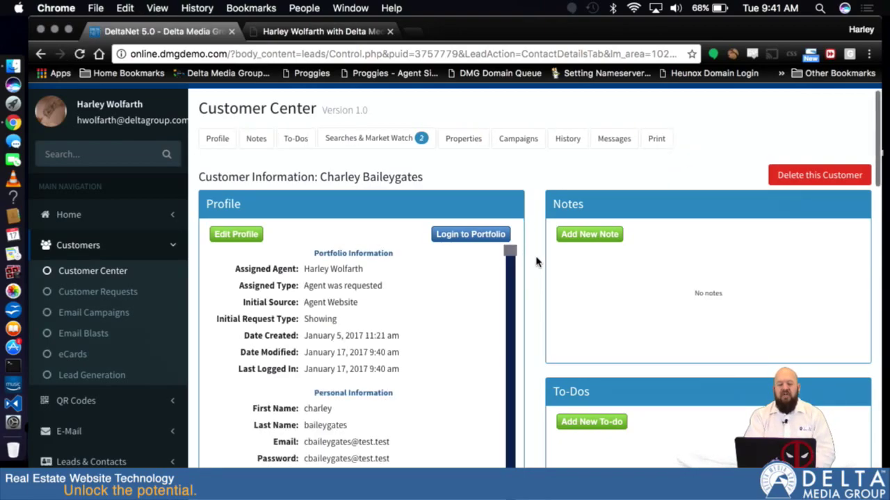
scroll(535, 264, "down", 5)
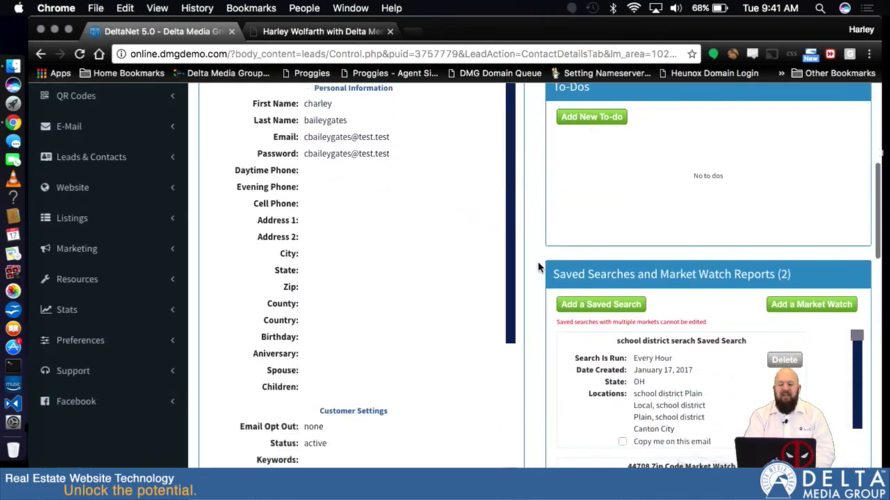
scroll(537, 264, "down", 3)
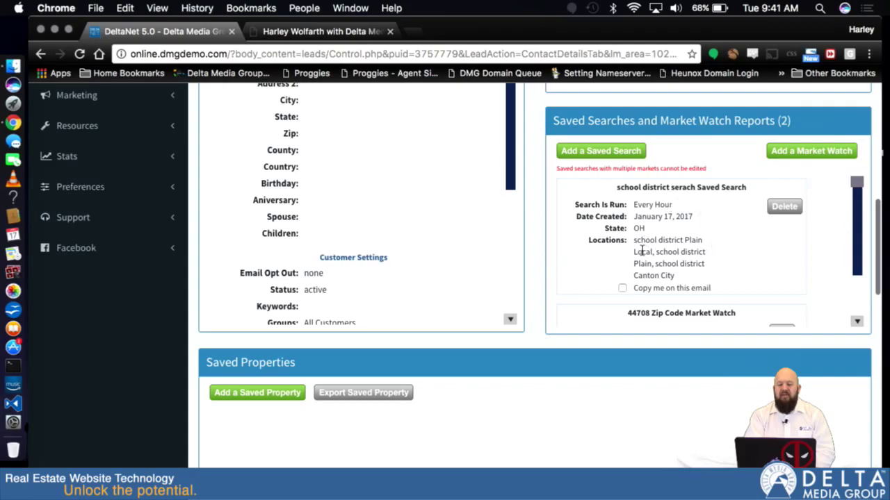
scroll(695, 235, "down", 3)
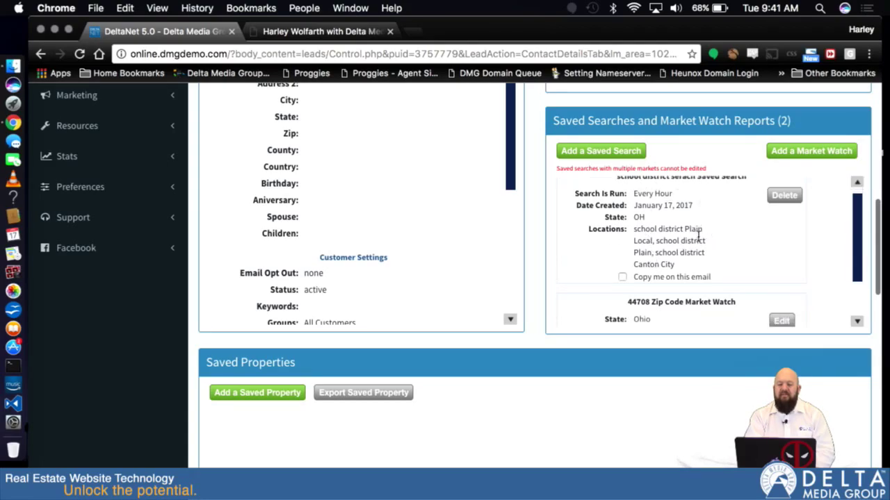
scroll(698, 236, "up", 3)
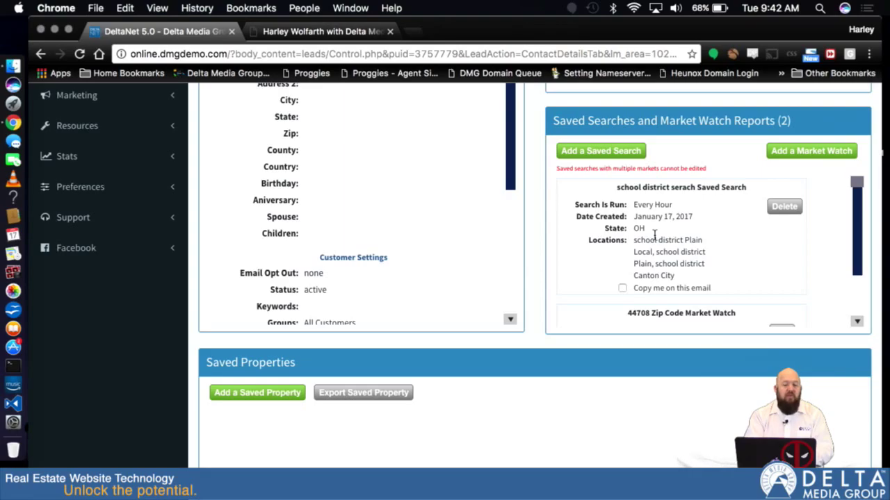
Return to the customer's website portfolio and run the saved school district search in a new window.
scroll(531, 167, "up", 10)
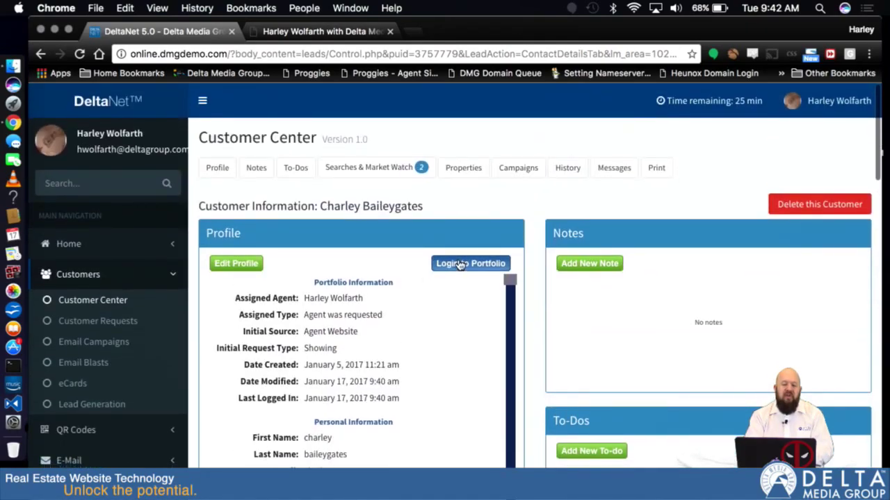
left_click(451, 263)
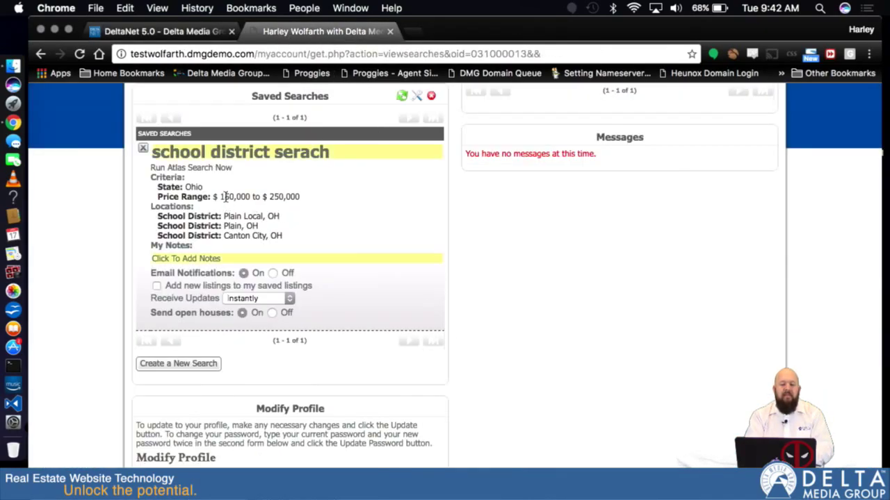
scroll(494, 357, "down", 1)
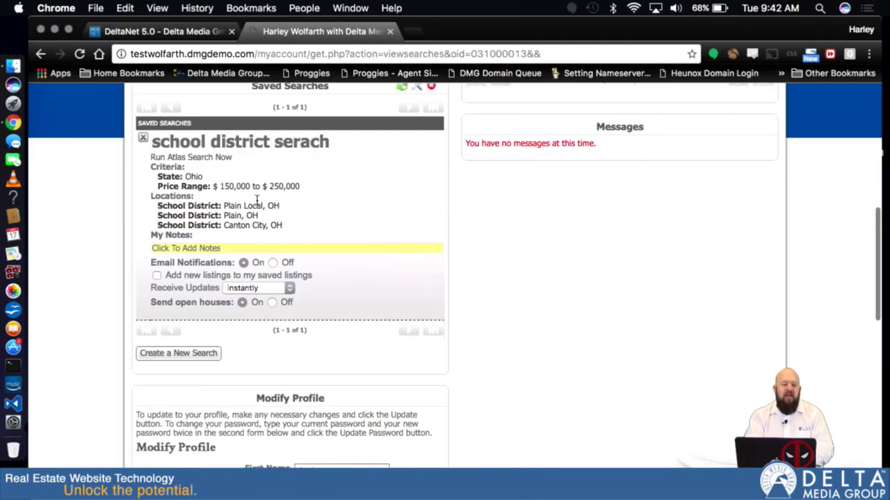
left_click(196, 158)
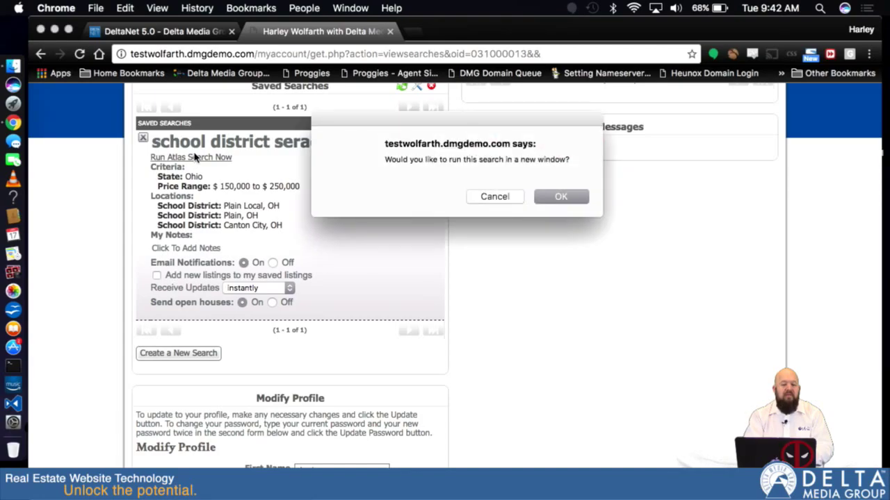
left_click(561, 199)
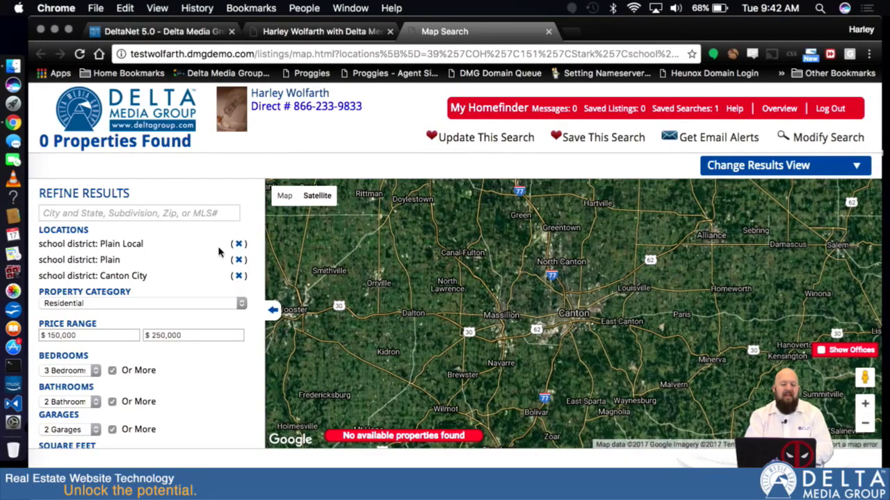
Remove the Plain school district from the locations, update the saved search, and close the extra window after comparing the portfolio entries.
left_click(240, 260)
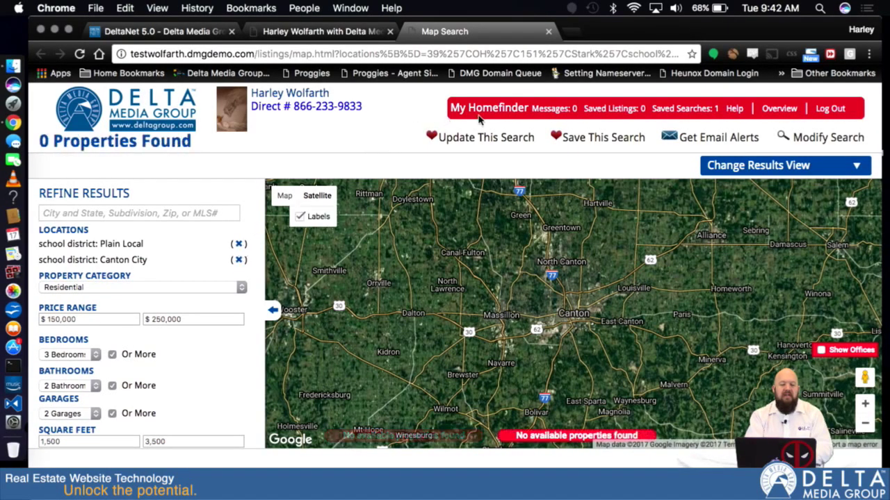
left_click(472, 141)
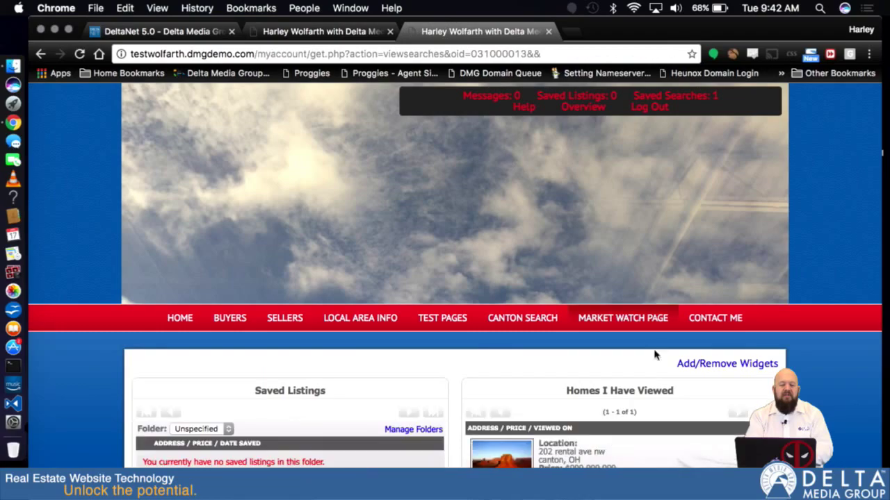
scroll(654, 387, "down", 10)
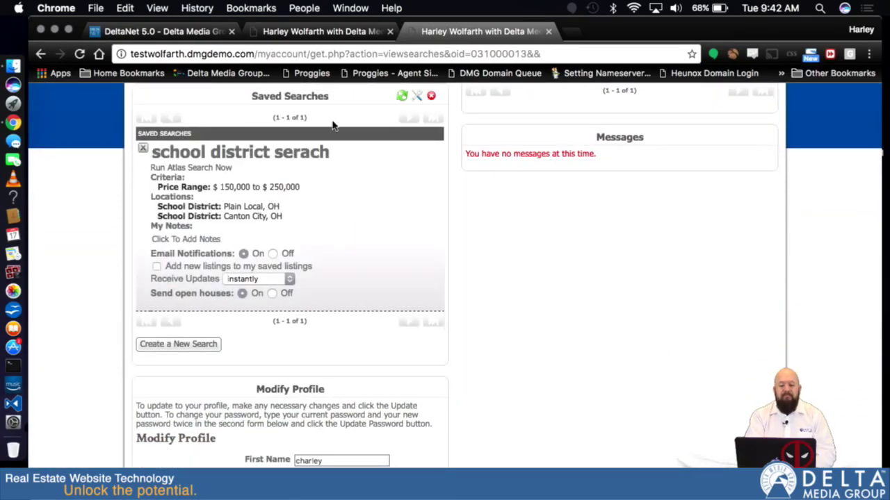
left_click(291, 32)
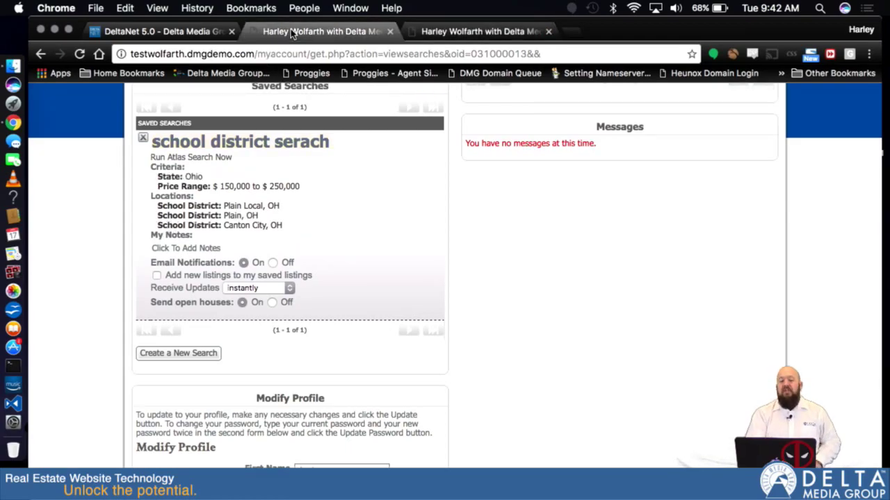
left_click(548, 32)
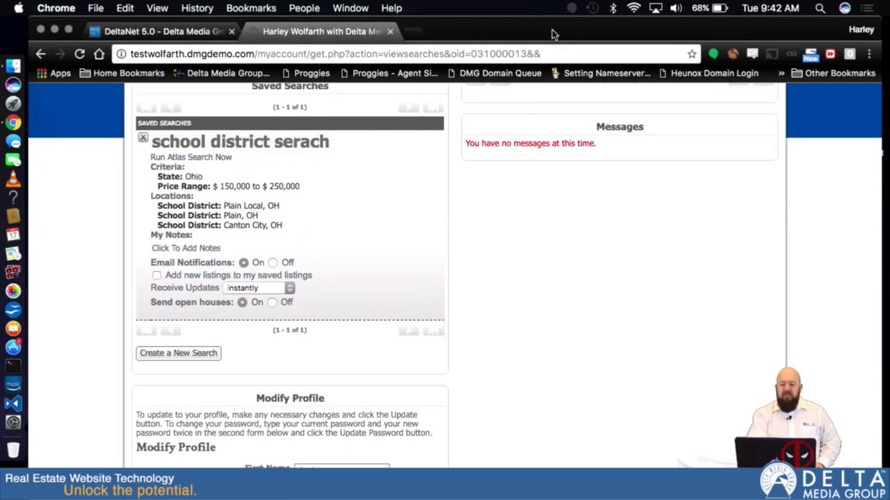
Switch back to DeltaNet and find the customer's Saved Searches and Market Watch Reports section.
left_click(162, 33)
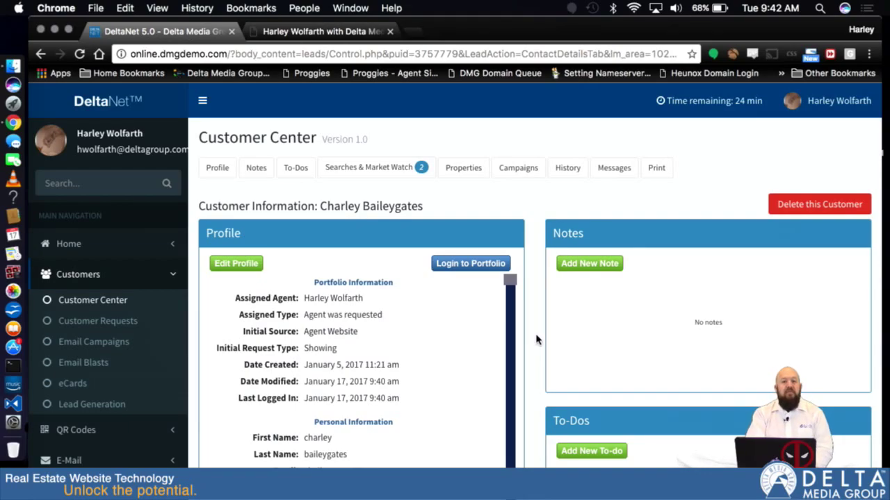
scroll(536, 339, "down", 5)
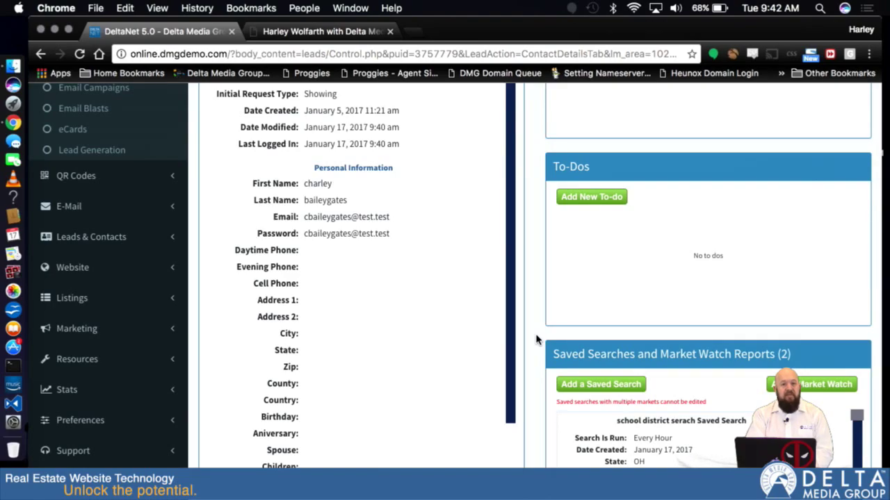
scroll(535, 340, "down", 3)
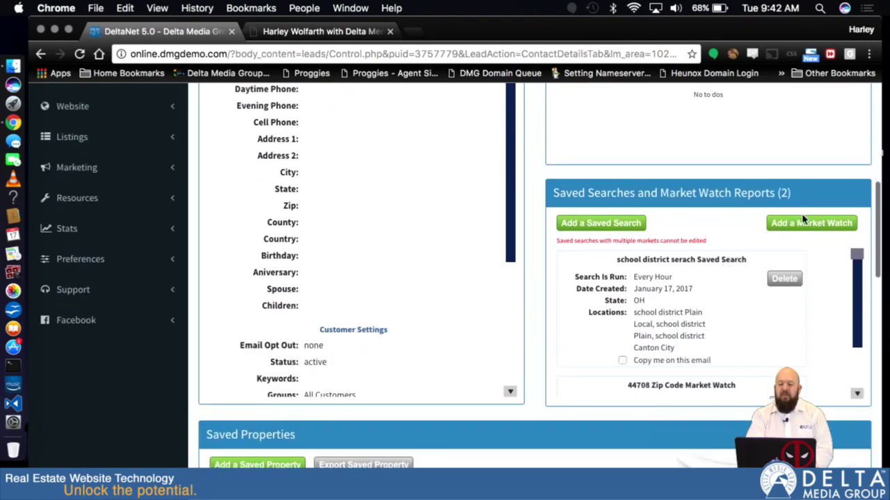
Start a market watch by market with zip code 44708, and close it without adding.
left_click(800, 222)
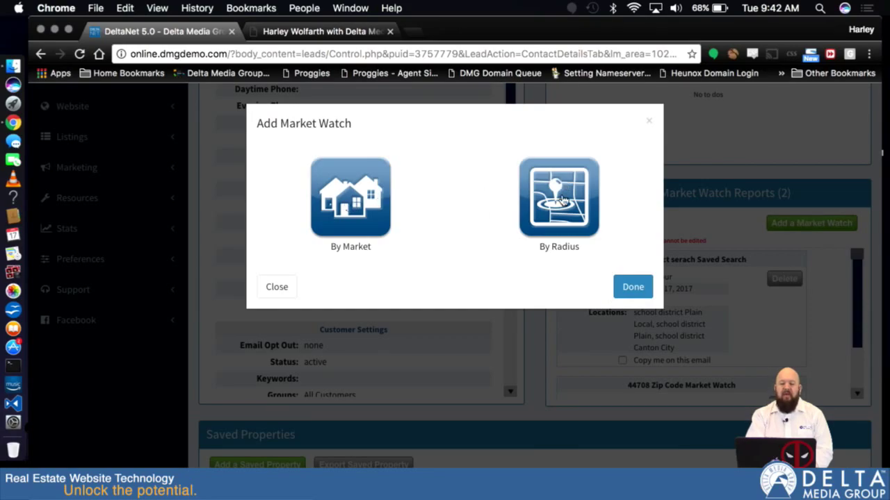
left_click(356, 200)
left_click(391, 172)
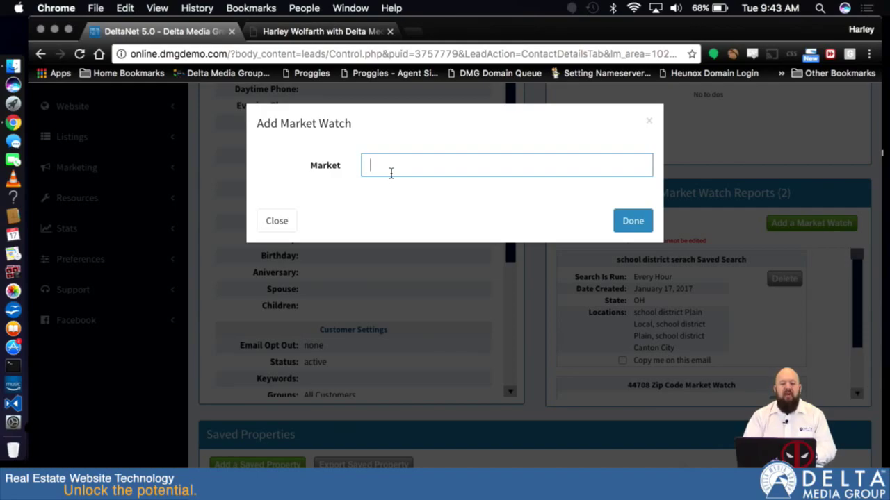
type("447089")
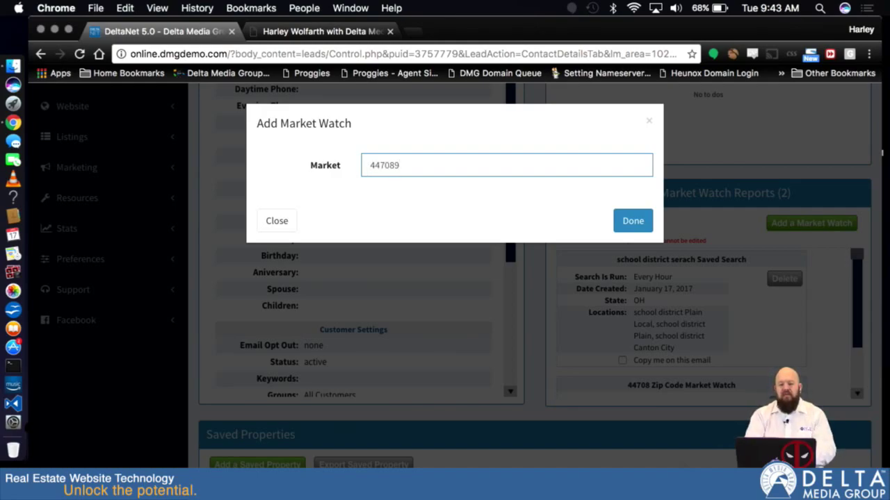
key("BackSpace")
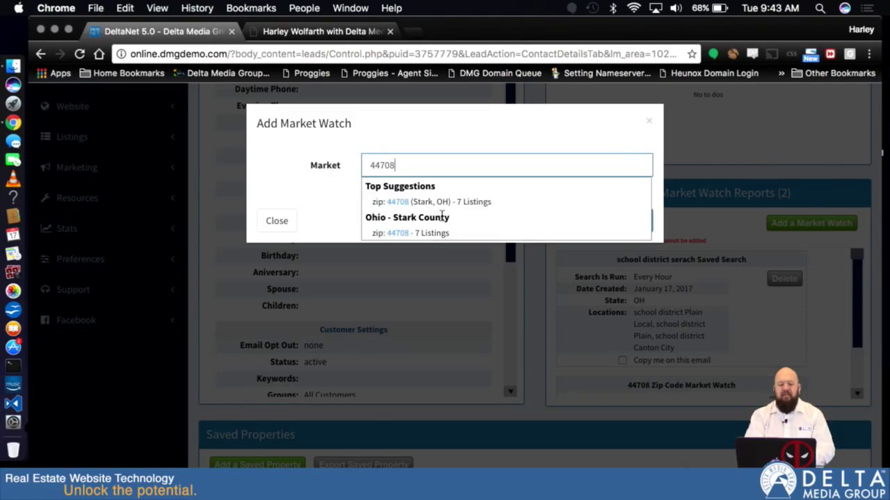
left_click(648, 125)
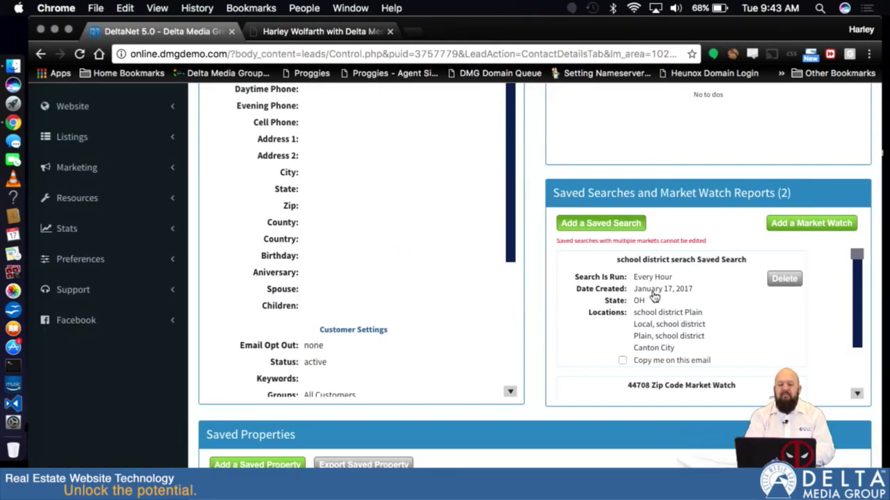
Try to add a market watch by radius around Canton, with the radius reduced to about 4.61 miles.
left_click(808, 224)
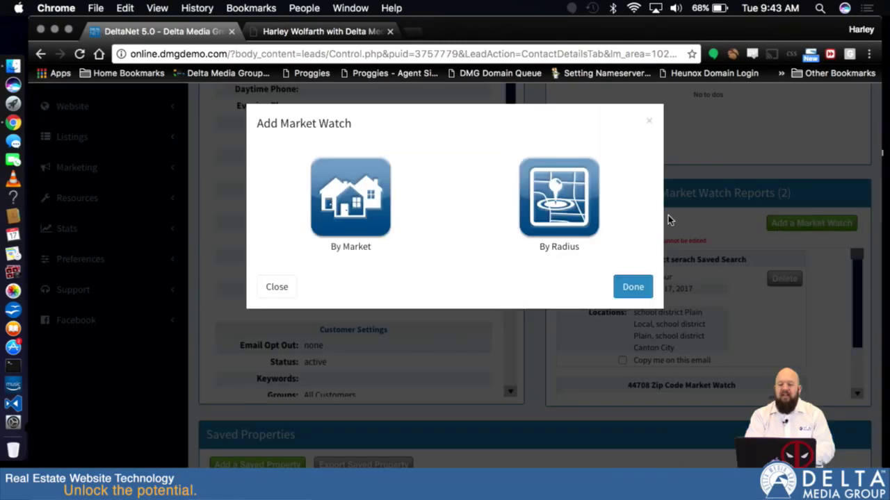
left_click(556, 201)
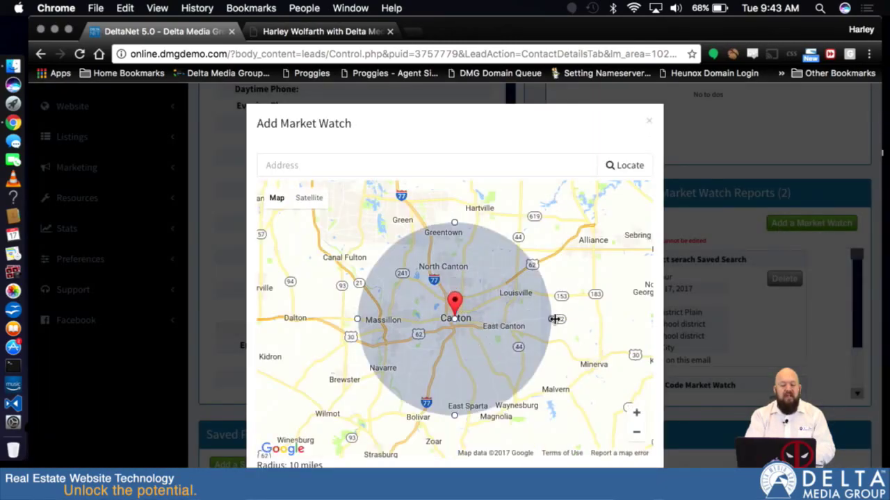
left_click_drag(553, 318, 514, 316)
scroll(596, 397, "down", 1)
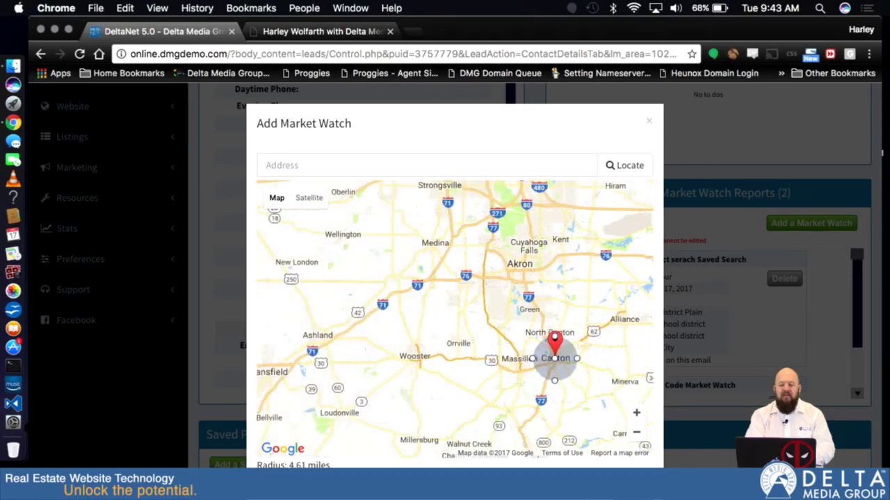
scroll(596, 432, "down", 2)
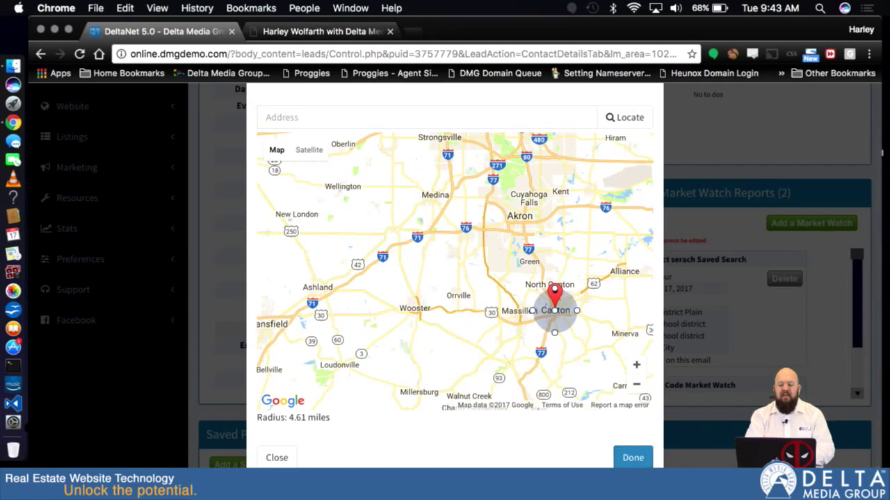
left_click(633, 457)
Preview the 44708 Zip Code Market Watch report in the browser.
scroll(827, 342, "down", 3)
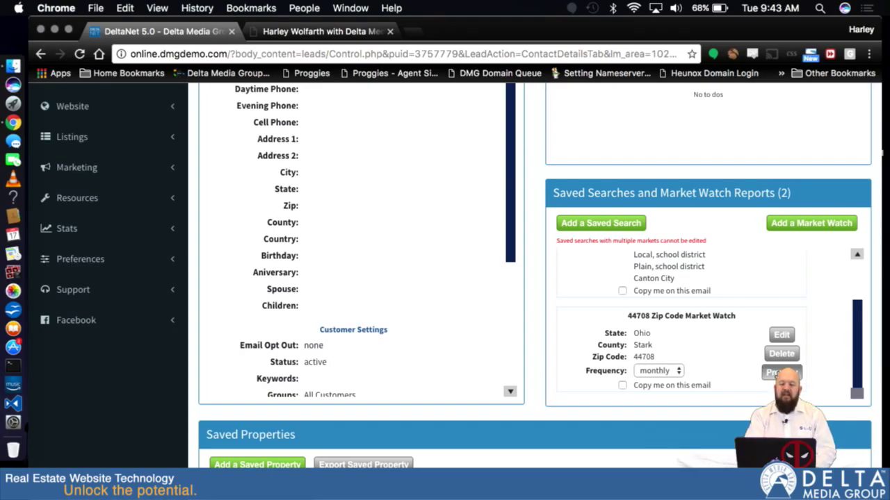
left_click(777, 373)
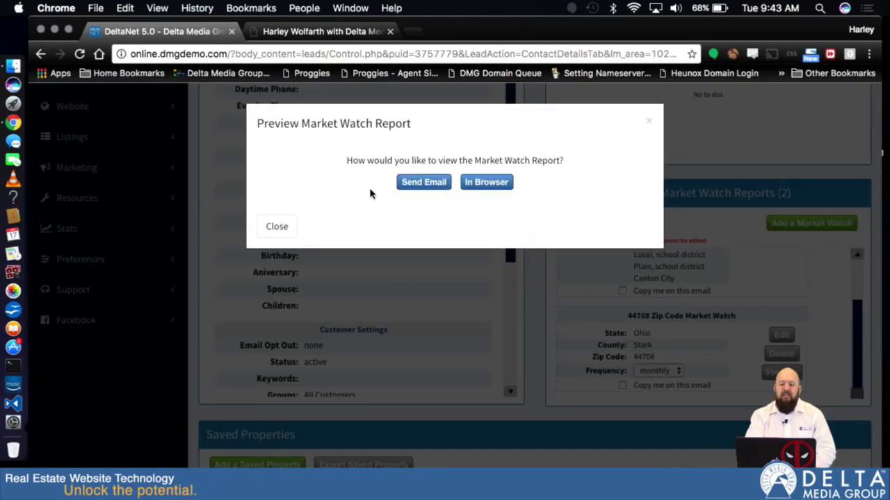
left_click(486, 182)
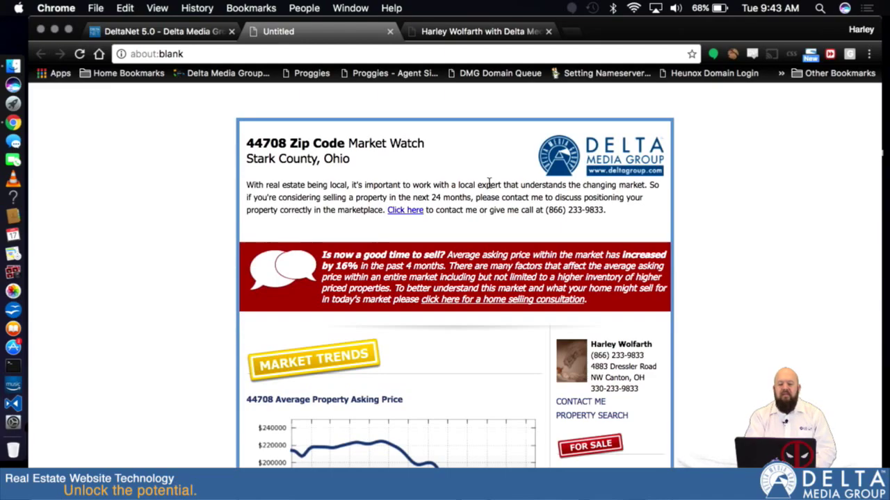
Examine the 44708 report's market trend graphs, for-sale listings and just-listed section.
scroll(693, 295, "down", 5)
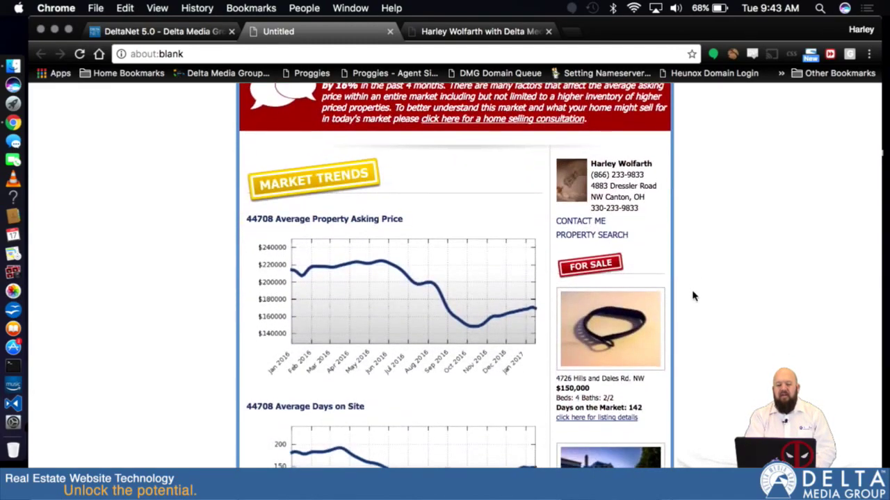
scroll(693, 295, "down", 3)
scroll(641, 362, "down", 8)
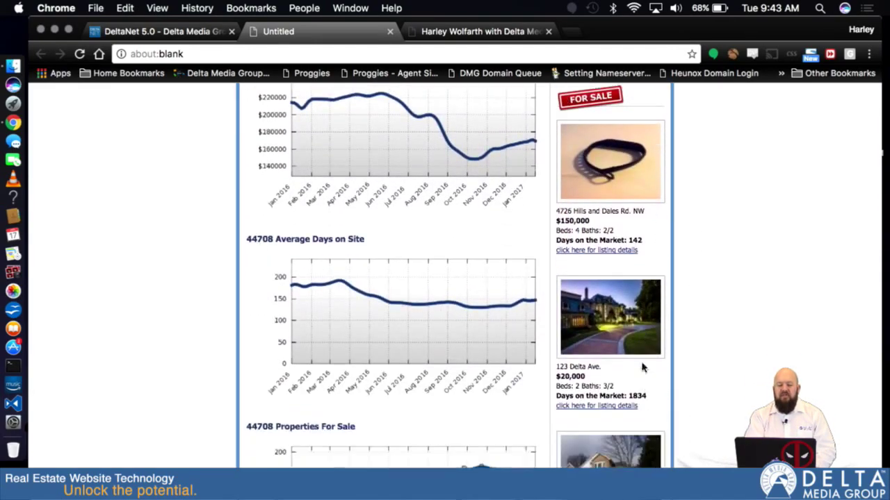
scroll(641, 362, "up", 10)
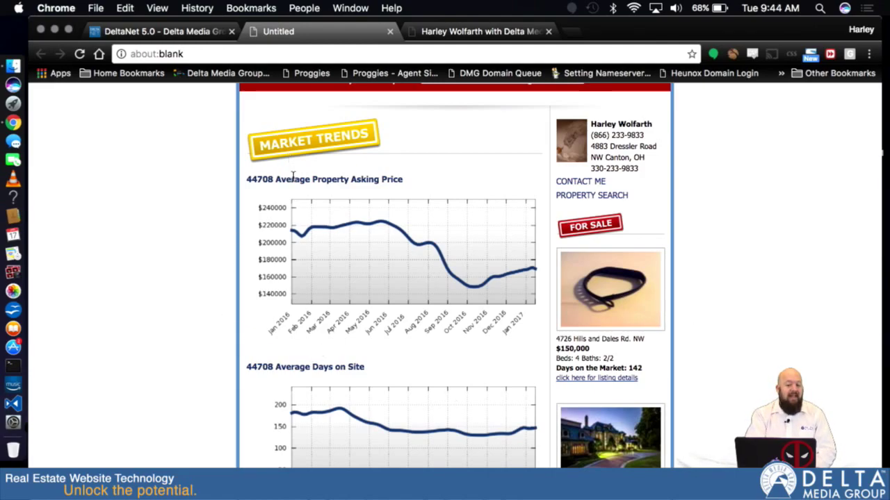
scroll(378, 258, "down", 5)
scroll(394, 332, "down", 2)
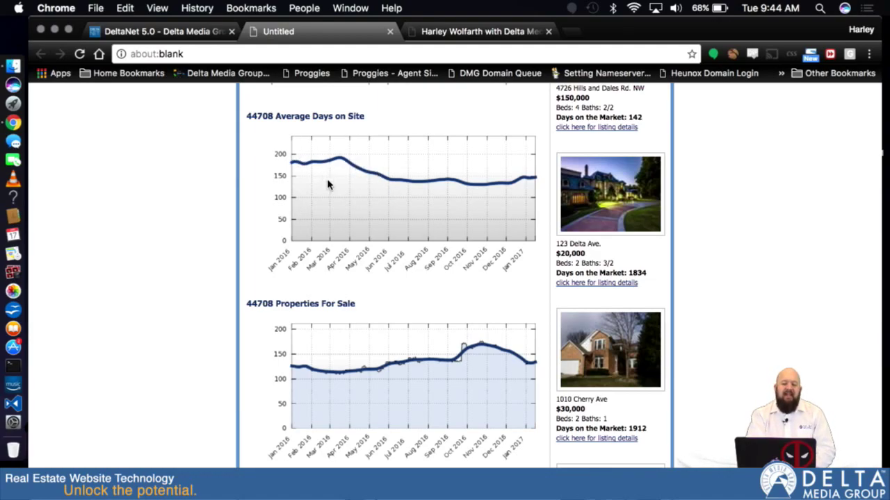
scroll(456, 244, "down", 3)
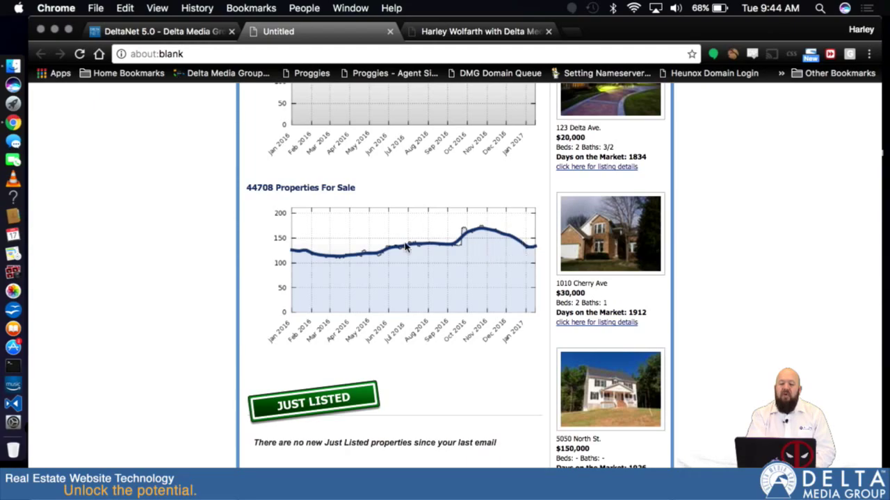
scroll(518, 272, "up", 4)
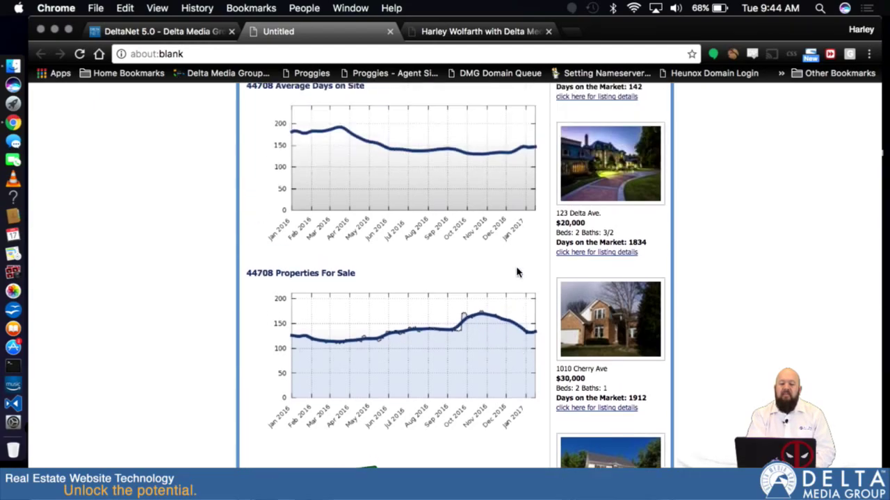
scroll(516, 272, "down", 6)
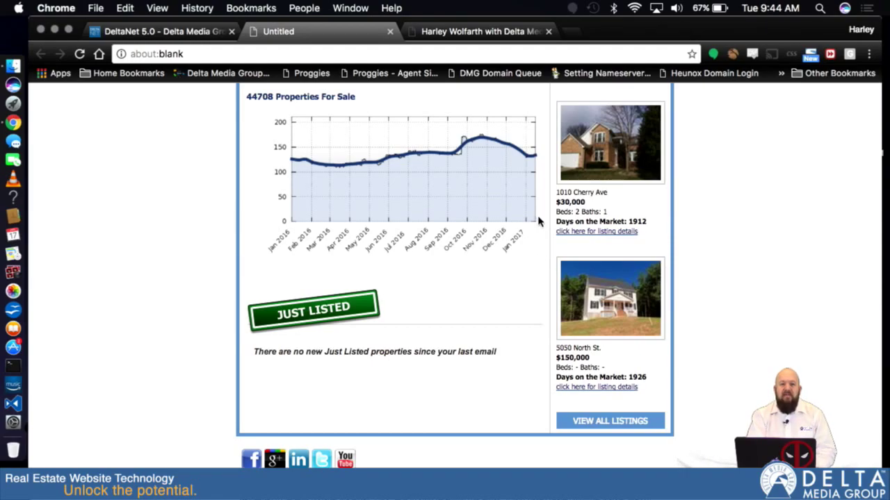
scroll(537, 221, "up", 10)
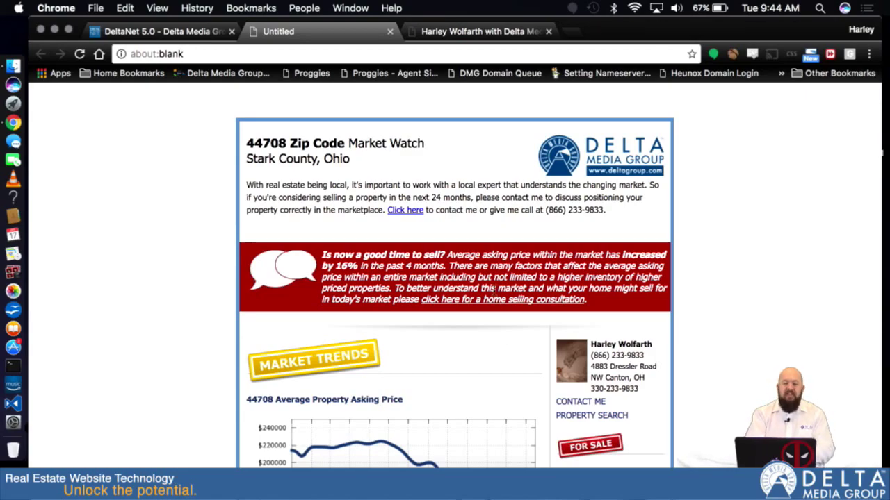
Return to DeltaNet's Customer Center, switch to the customer's website portfolio and open its Market Watch sign-up page.
left_click(181, 33)
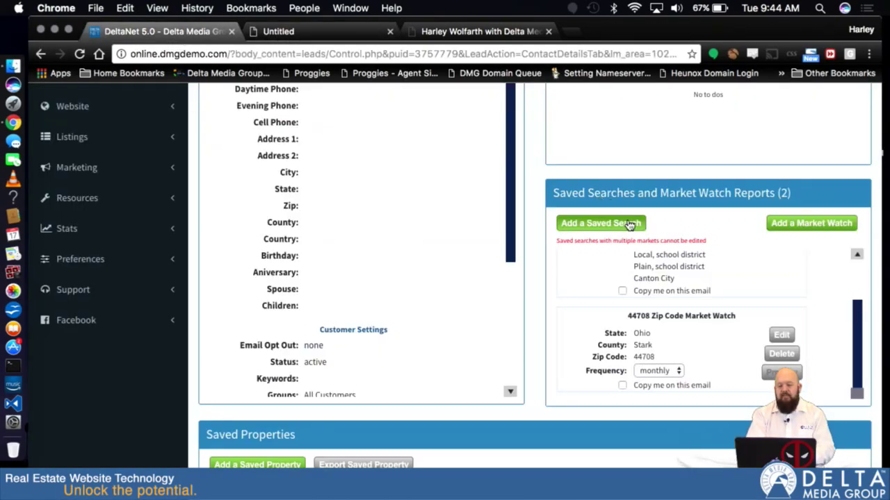
scroll(526, 148, "up", 10)
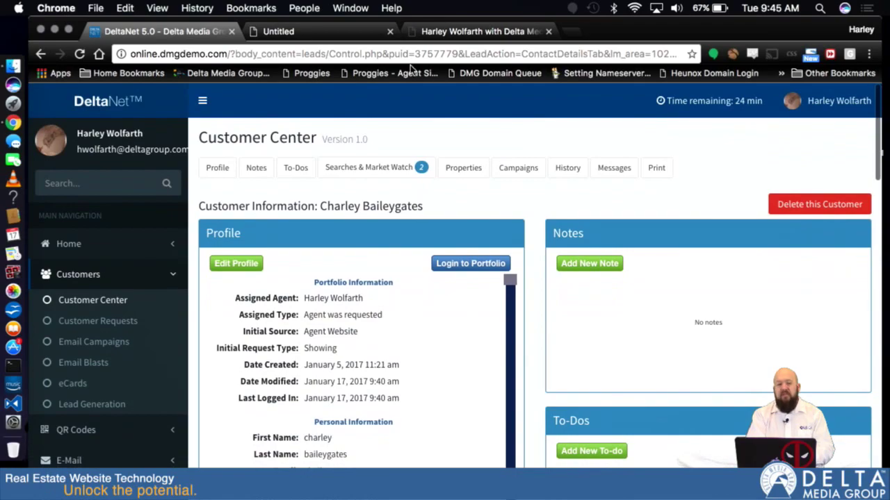
left_click(480, 31)
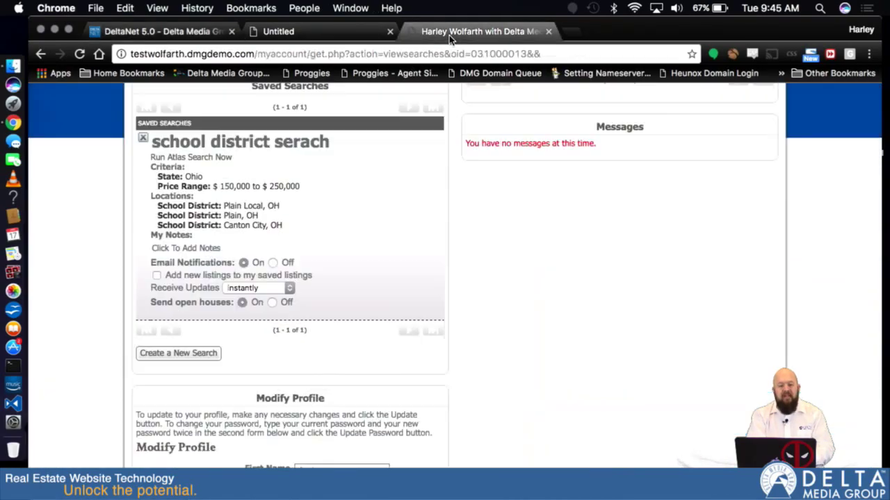
scroll(506, 193, "up", 10)
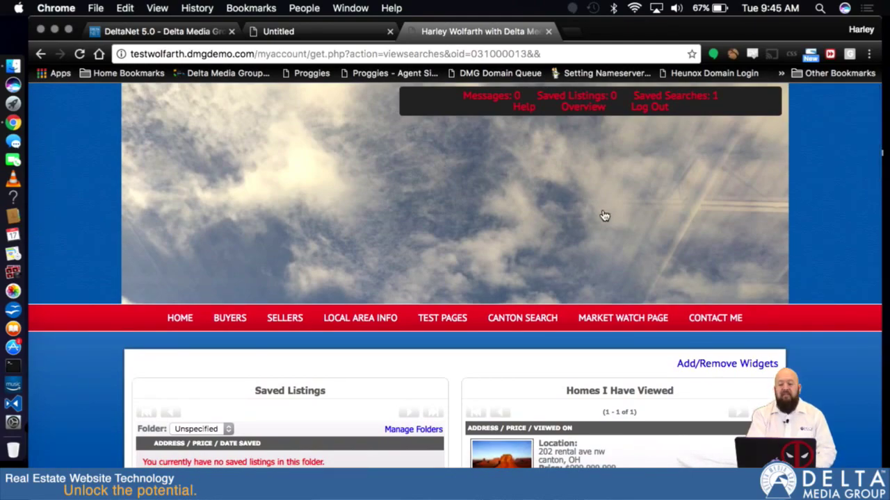
left_click(615, 327)
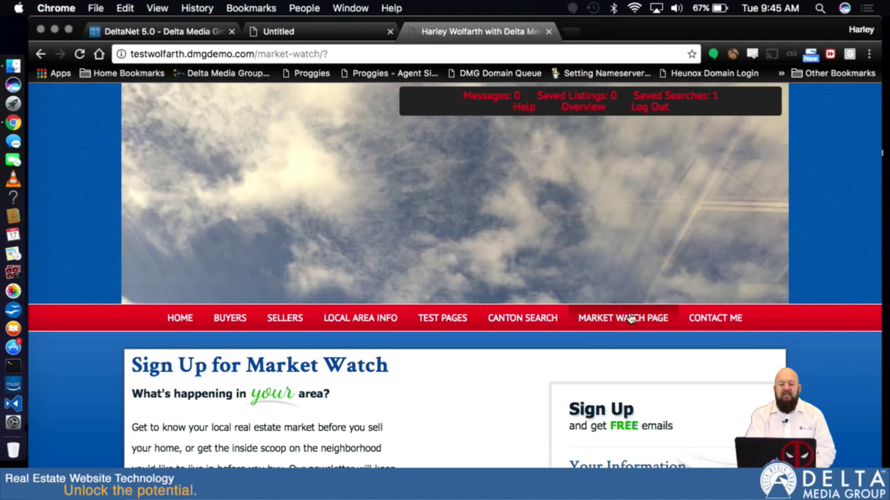
Examine the sign-up form's customer information, its state, county and city area fields, and the email frequency options.
scroll(521, 401, "down", 3)
scroll(521, 402, "down", 4)
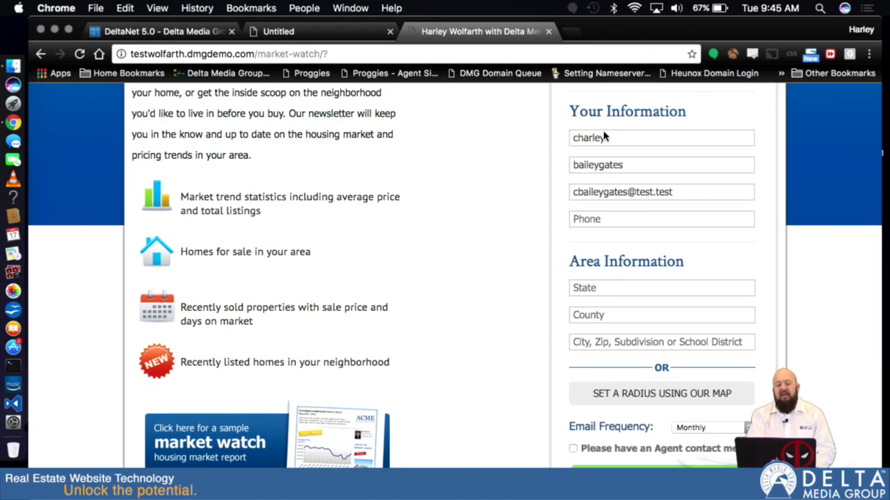
scroll(541, 290, "down", 4)
left_click(597, 154)
left_click(599, 185)
left_click(602, 207)
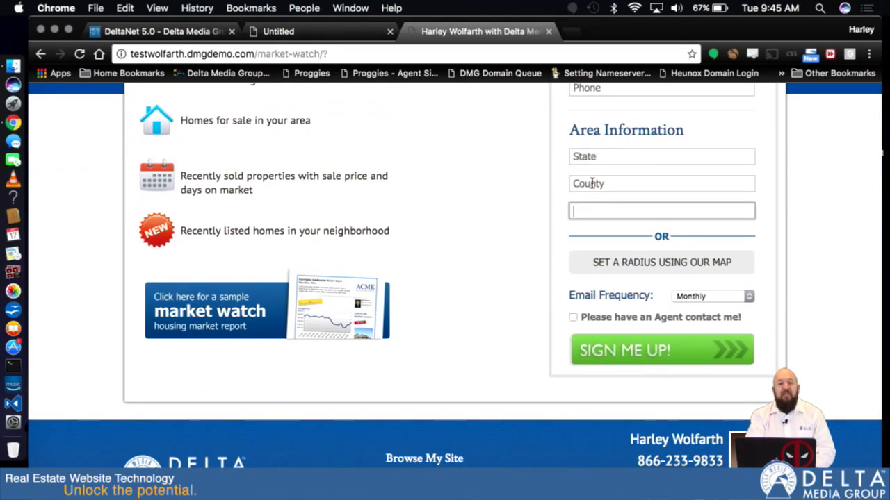
left_click(591, 182)
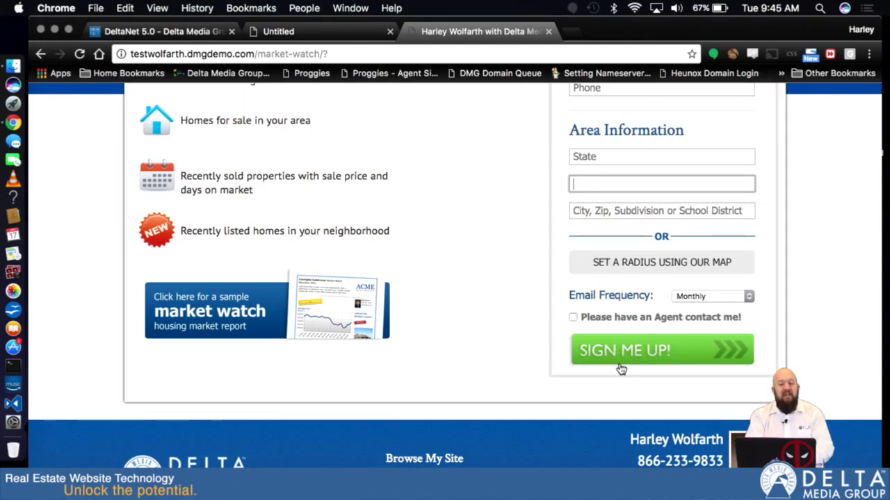
left_click(709, 297)
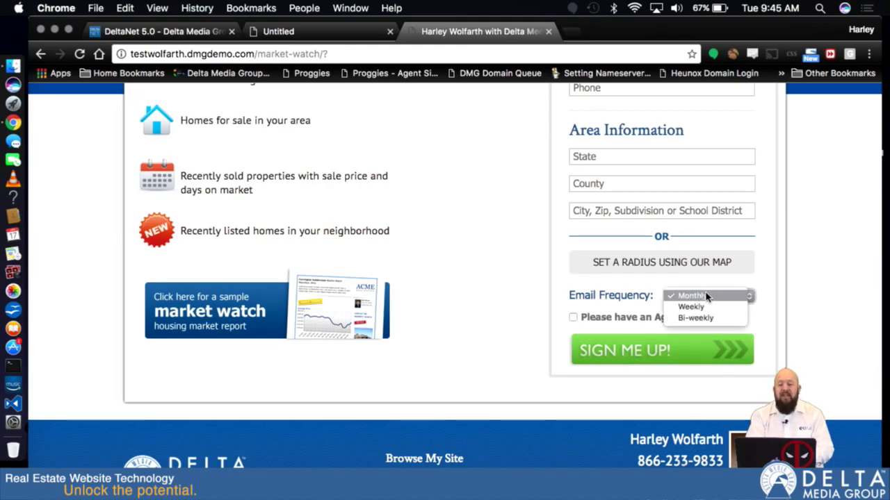
left_click(796, 285)
Request contact from an agent and save a 10-mile radius around Canton as the market watch area.
left_click(573, 317)
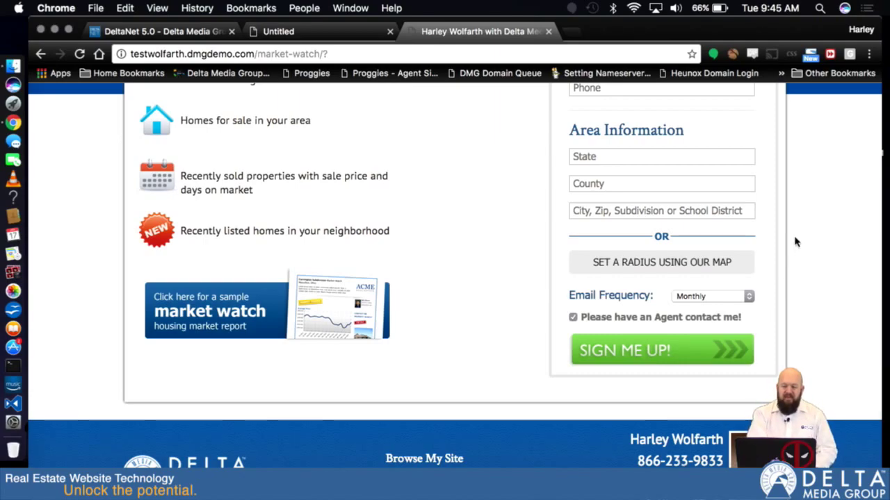
scroll(792, 243, "up", 5)
scroll(795, 243, "down", 4)
left_click(645, 292)
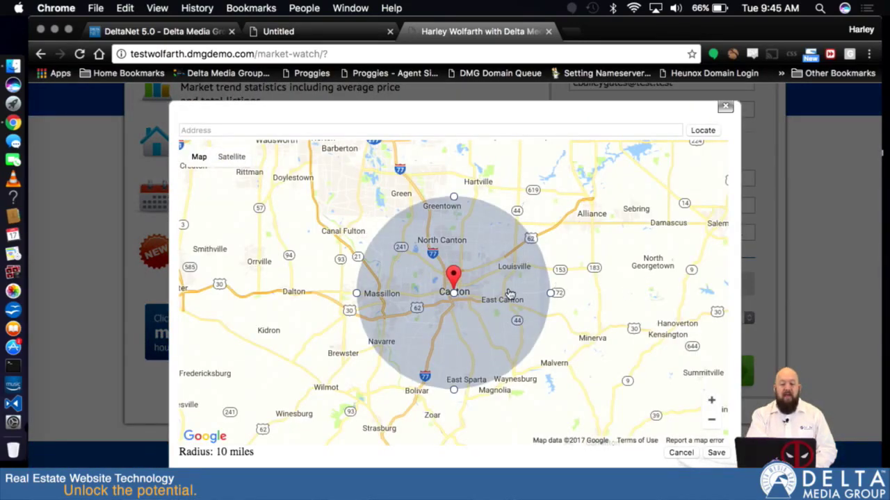
left_click(713, 452)
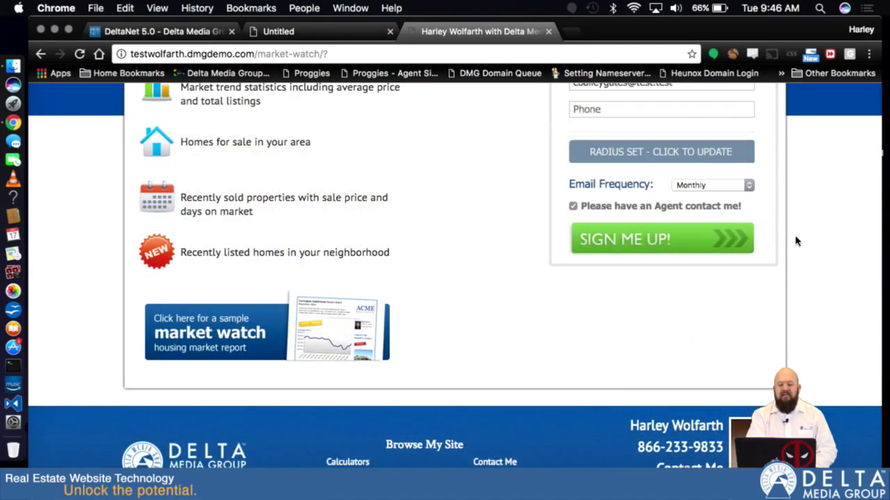
Review the completed sign-up form and submit it to create the monthly market watch.
scroll(795, 238, "up", 5)
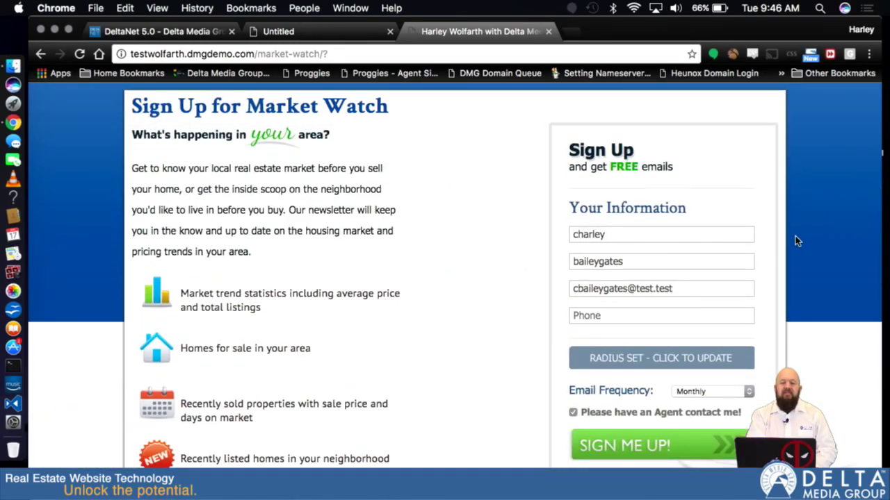
scroll(795, 237, "down", 4)
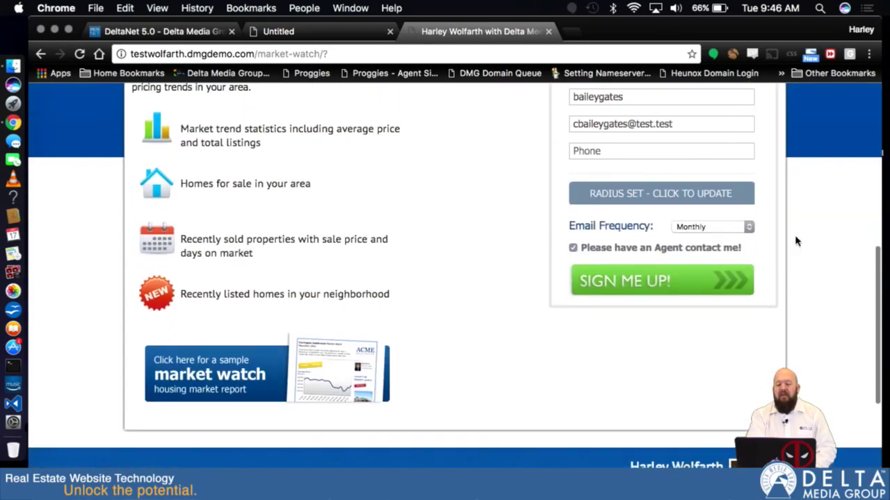
left_click(636, 288)
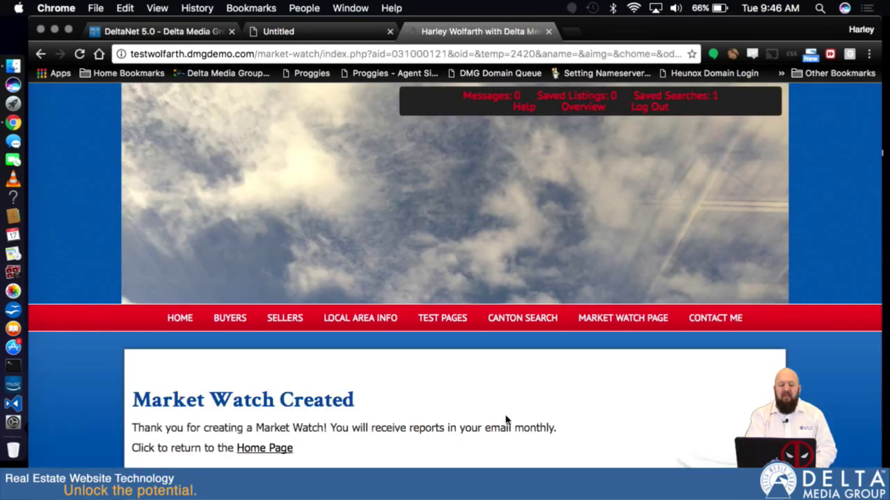
scroll(506, 420, "down", 3)
scroll(506, 420, "up", 3)
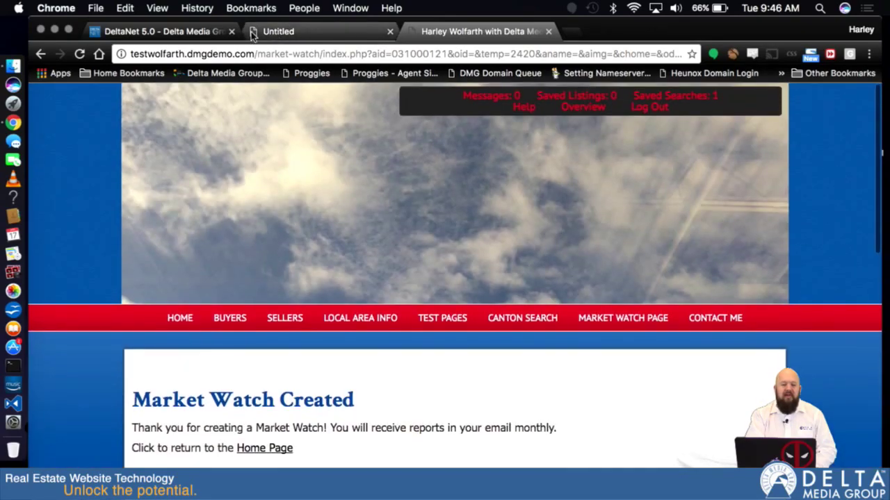
Switch back to DeltaNet, find the Canton Market Watch among the customer's reports, and preview it in the browser.
left_click(184, 32)
scroll(709, 295, "down", 6)
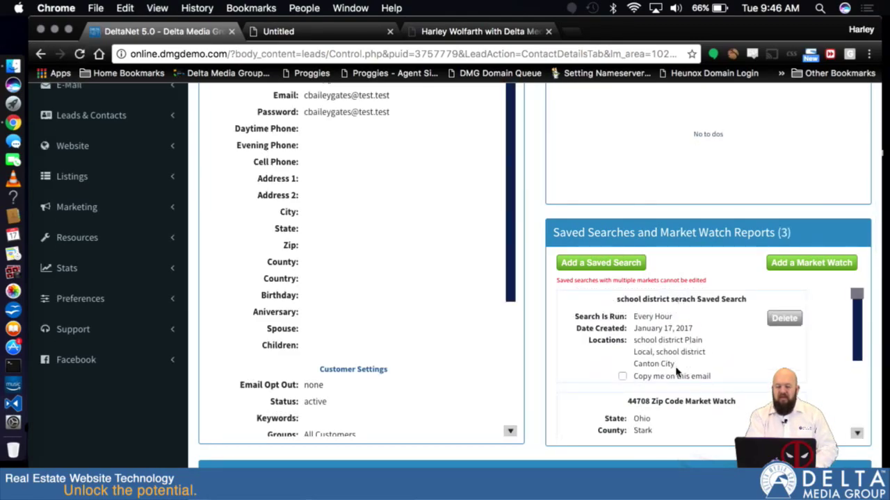
scroll(677, 371, "down", 5)
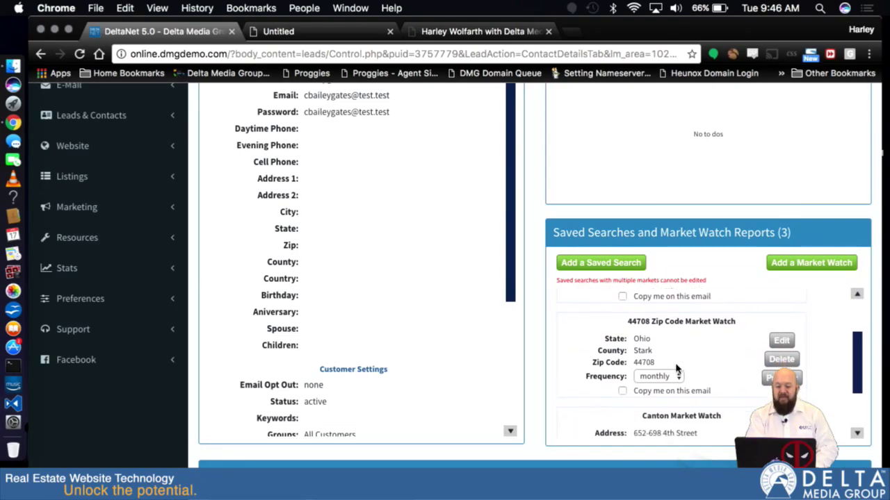
scroll(676, 369, "down", 5)
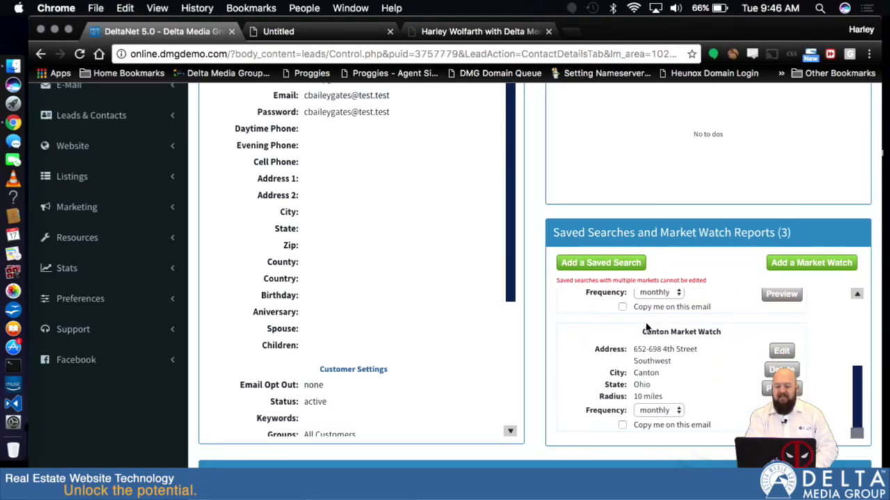
left_click(781, 387)
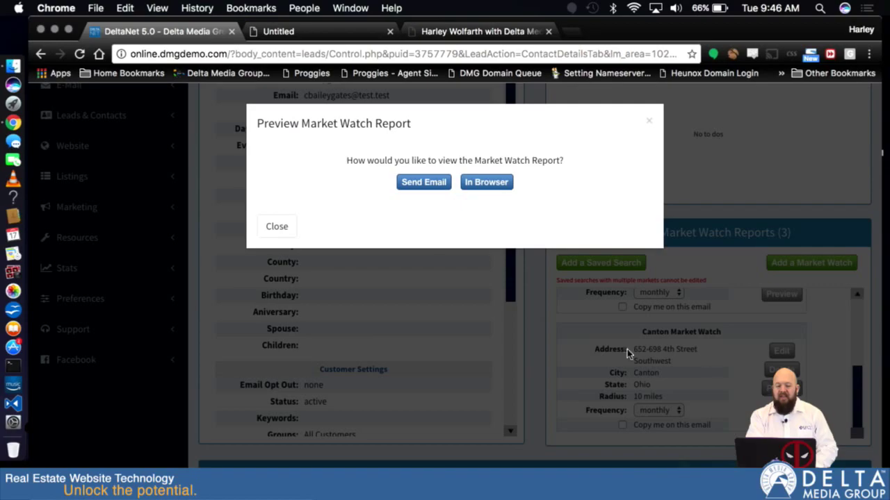
left_click(476, 183)
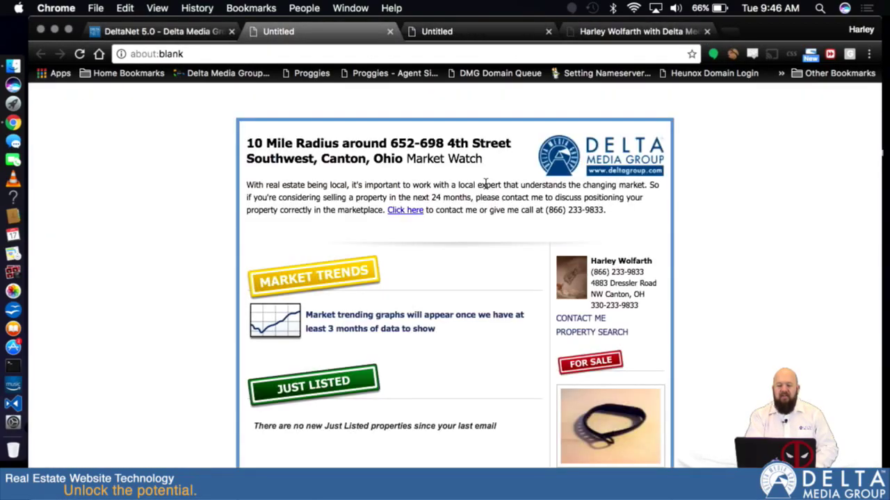
Look through the 10-mile radius report and compare it with the 44708 zip code report.
scroll(484, 183, "down", 5)
scroll(484, 187, "up", 5)
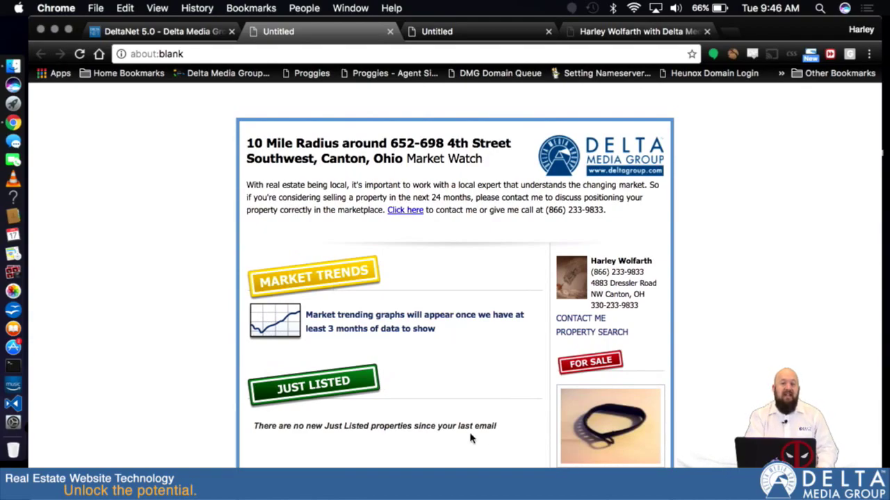
scroll(506, 377, "down", 5)
scroll(507, 379, "up", 5)
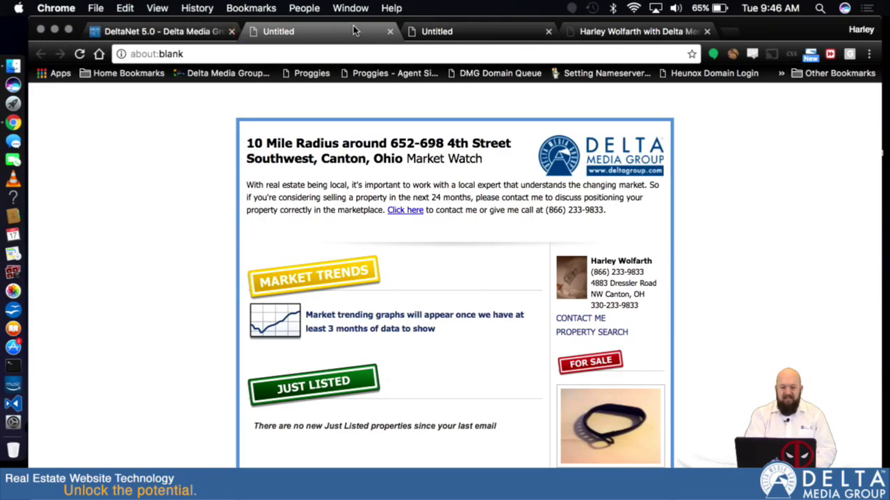
left_click(445, 32)
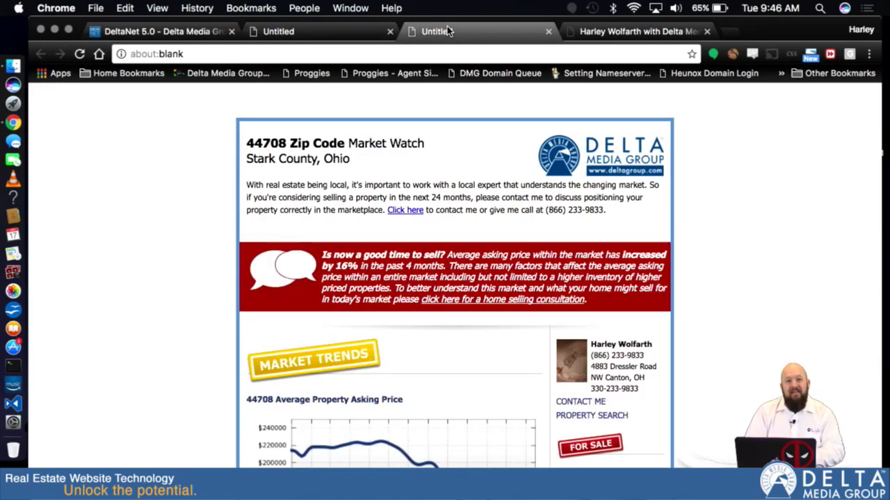